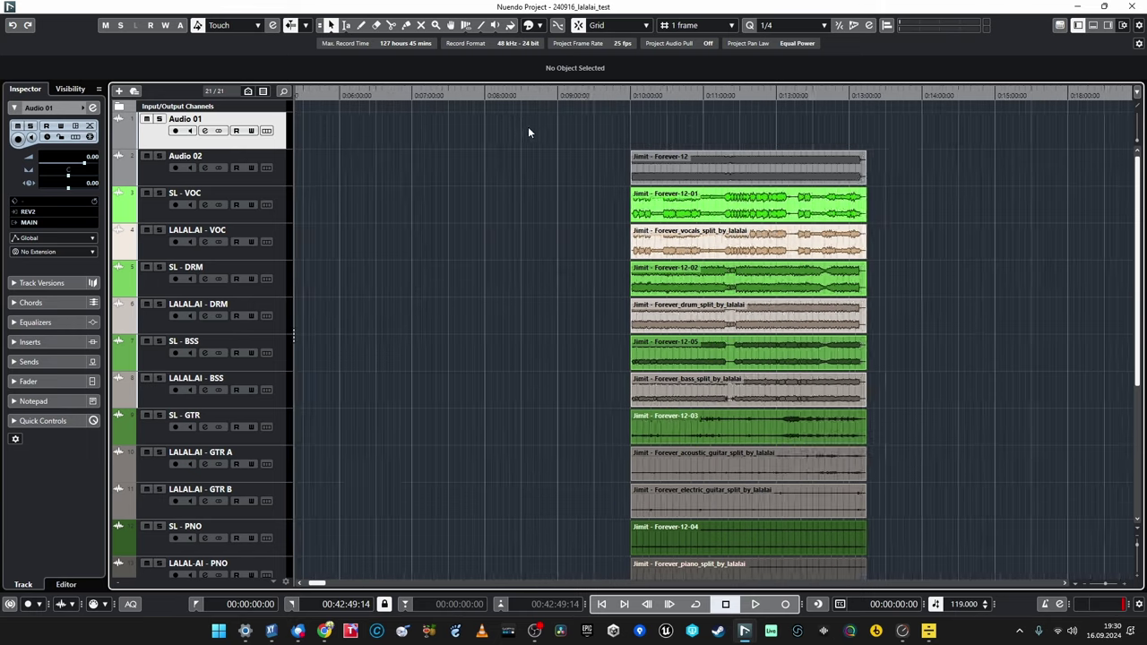
- Inspect the Forever clip on Audio 02 and return to the "morning always comes" stems at the start of the project
scroll(898, 167, down, 1)
scroll(859, 110, up, 1)
click(688, 133)
scroll(943, 159, down, 4)
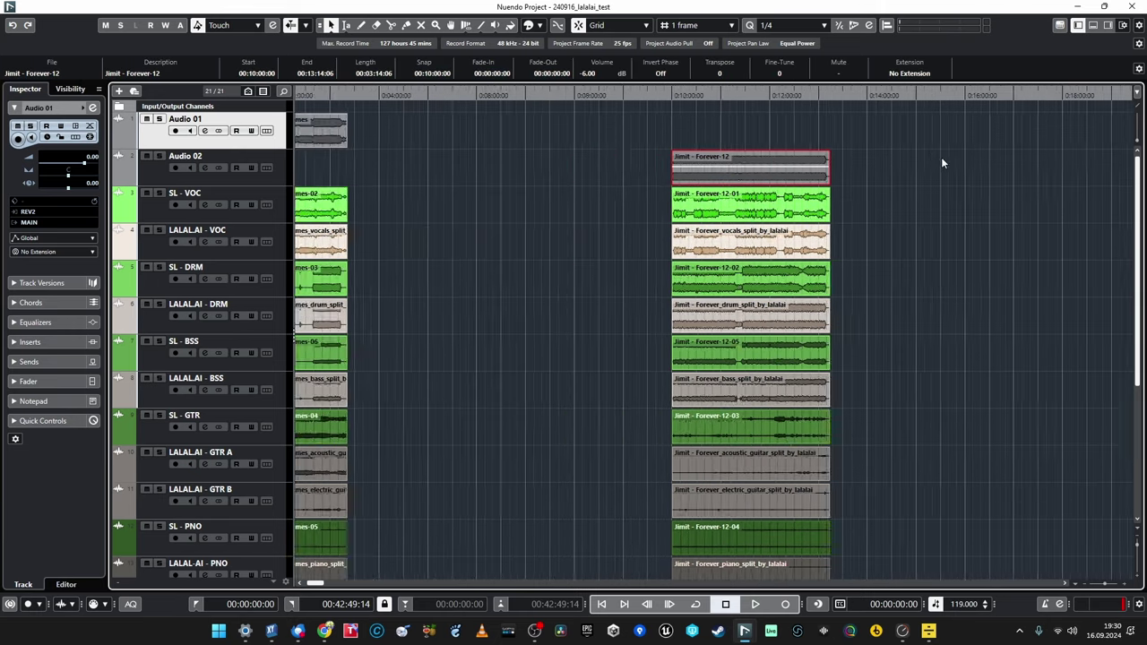
drag(356, 95, 451, 162)
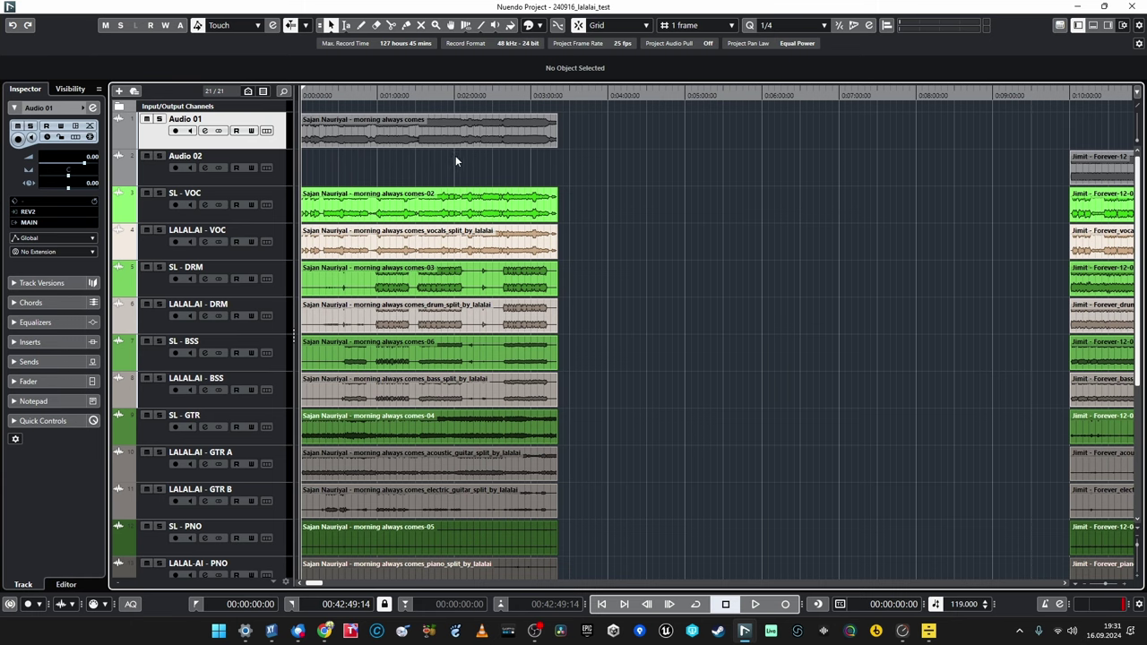
- Step through the paired SL and LALAL.AI vocal, drum and bass stem tracks, ending on SL - GTR
click(150, 202)
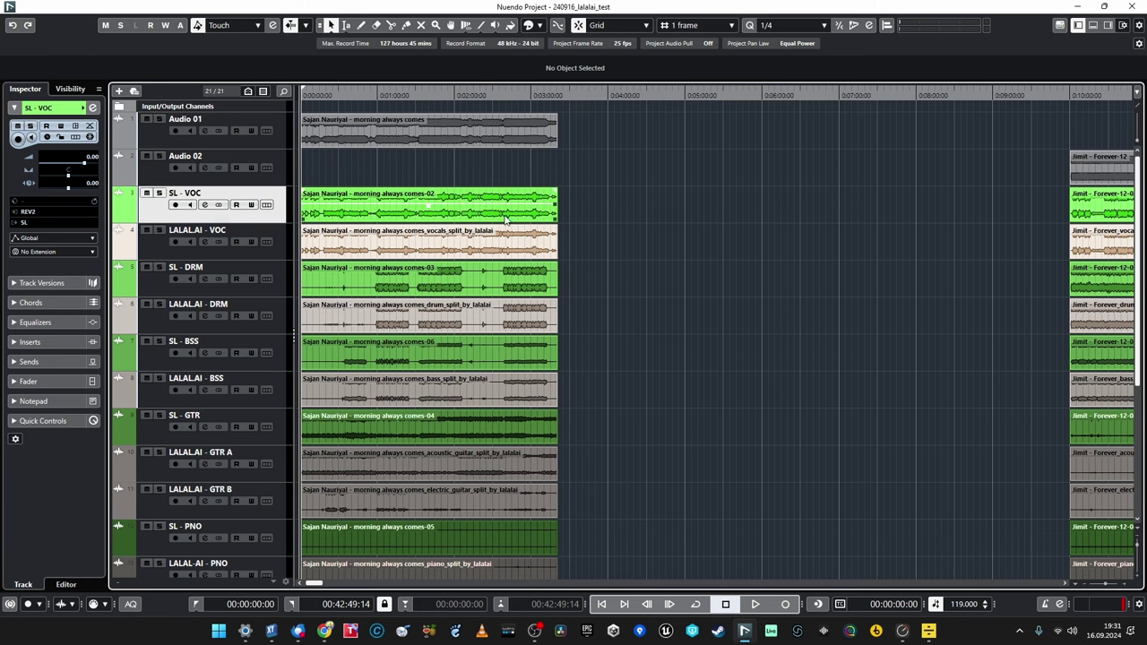
key(Down)
scroll(628, 258, down, 2)
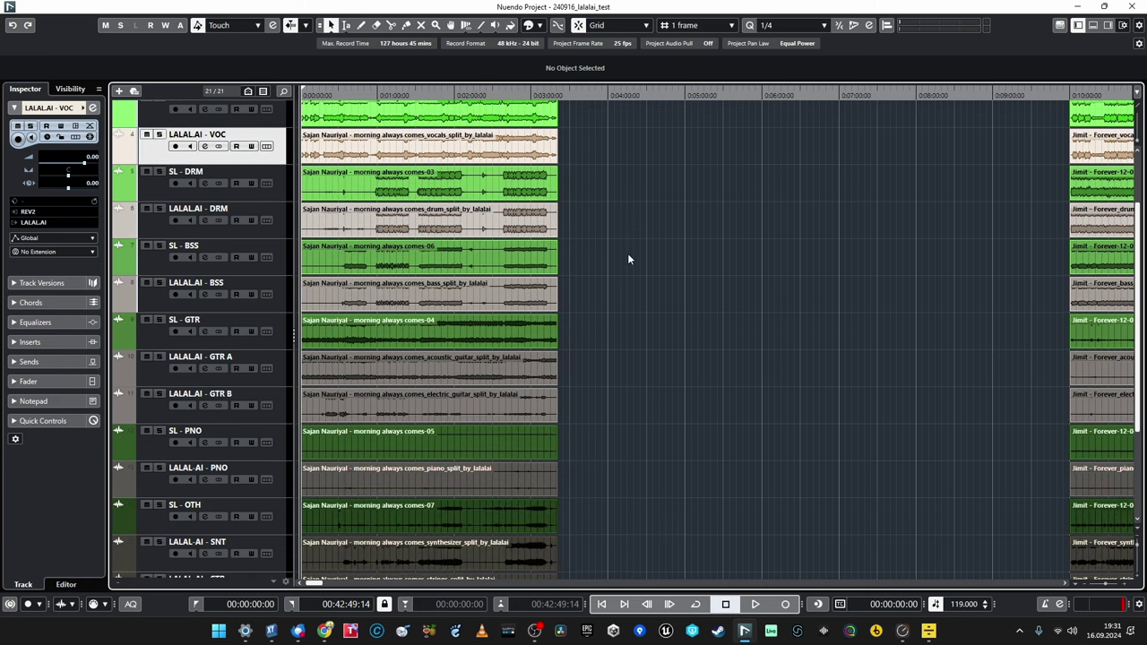
key(Down)
key(Down)
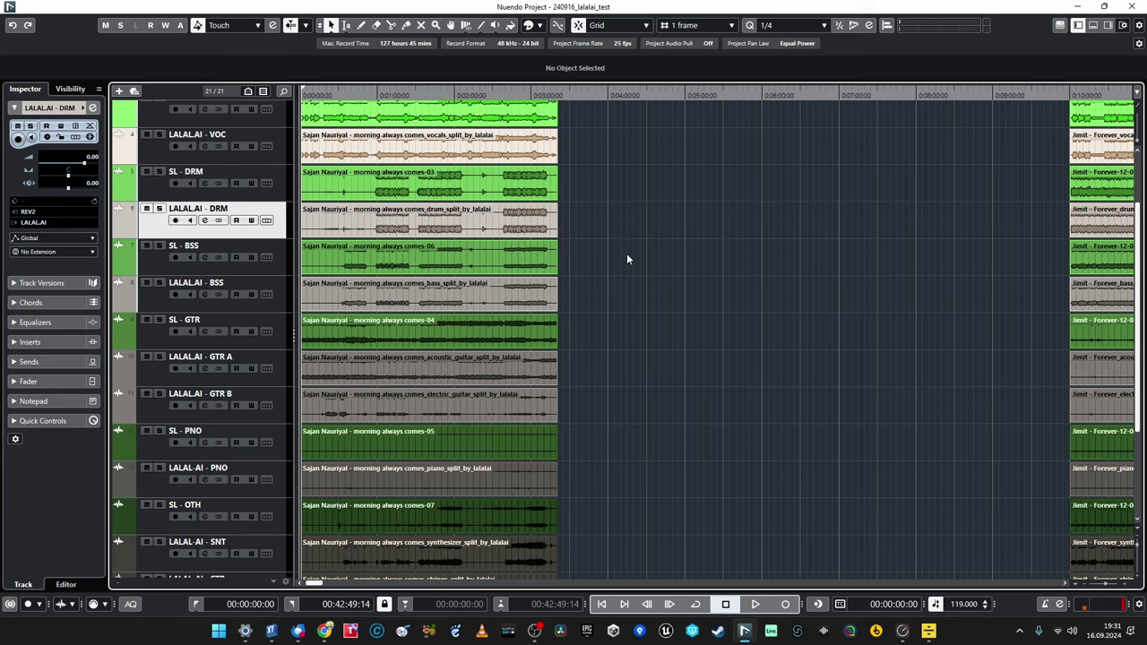
key(Down)
key(Down)
scroll(626, 259, down, 2)
key(Down)
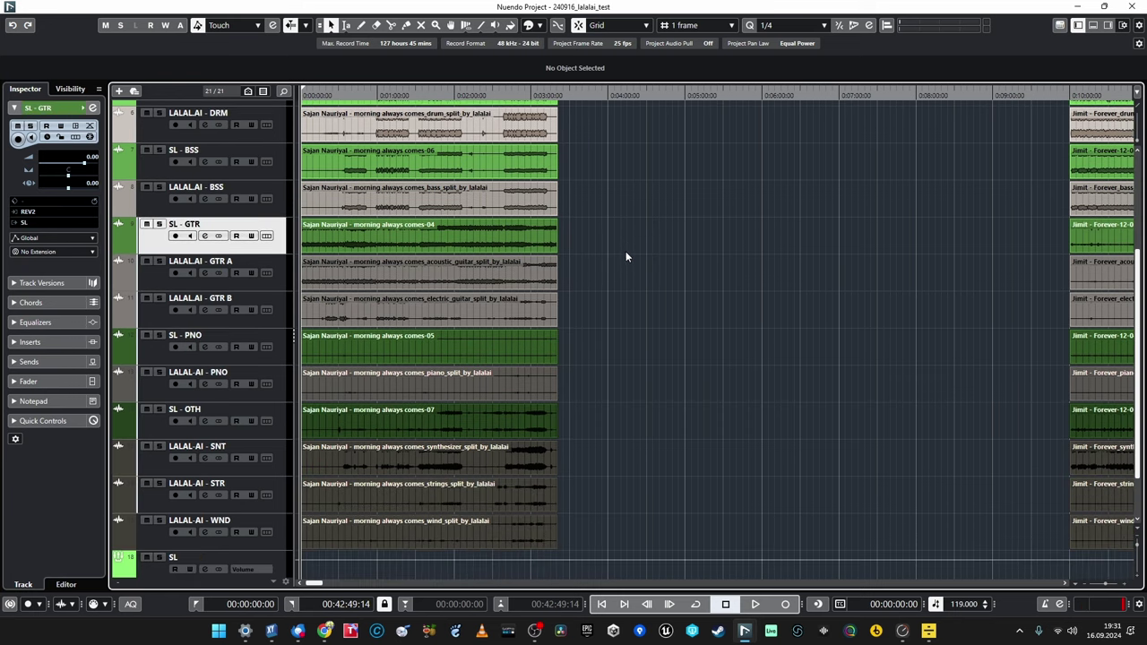
- Step through the LALAL.AI guitar tracks and the piano and SL - OTH tracks, finishing with SNT, STR and WND
click(169, 277)
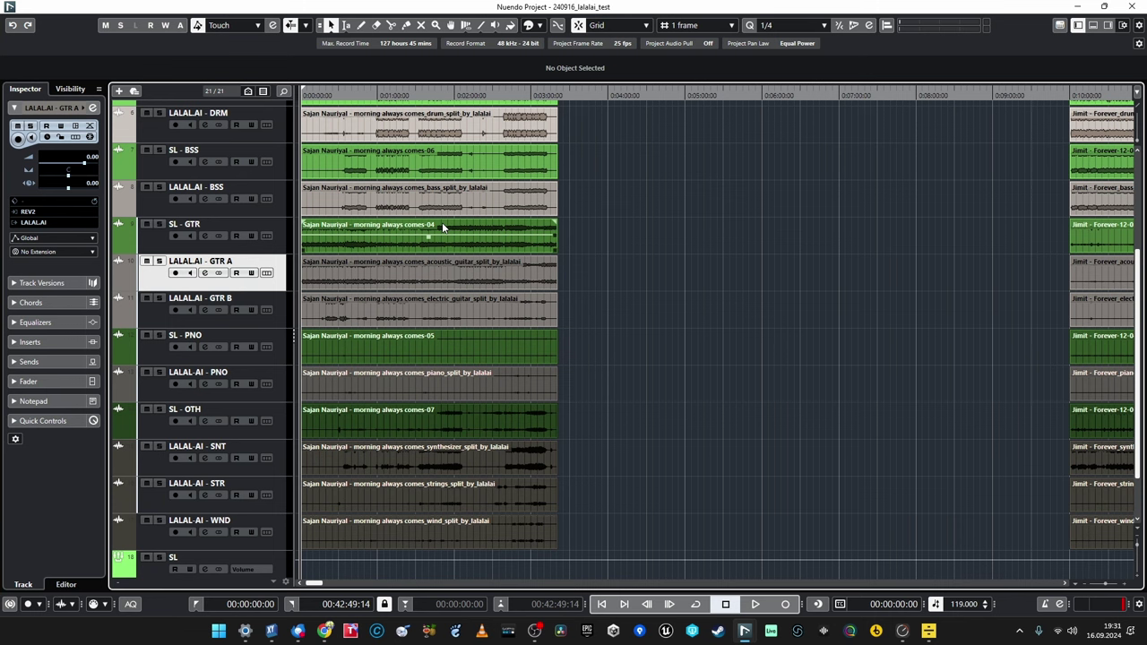
key(Down)
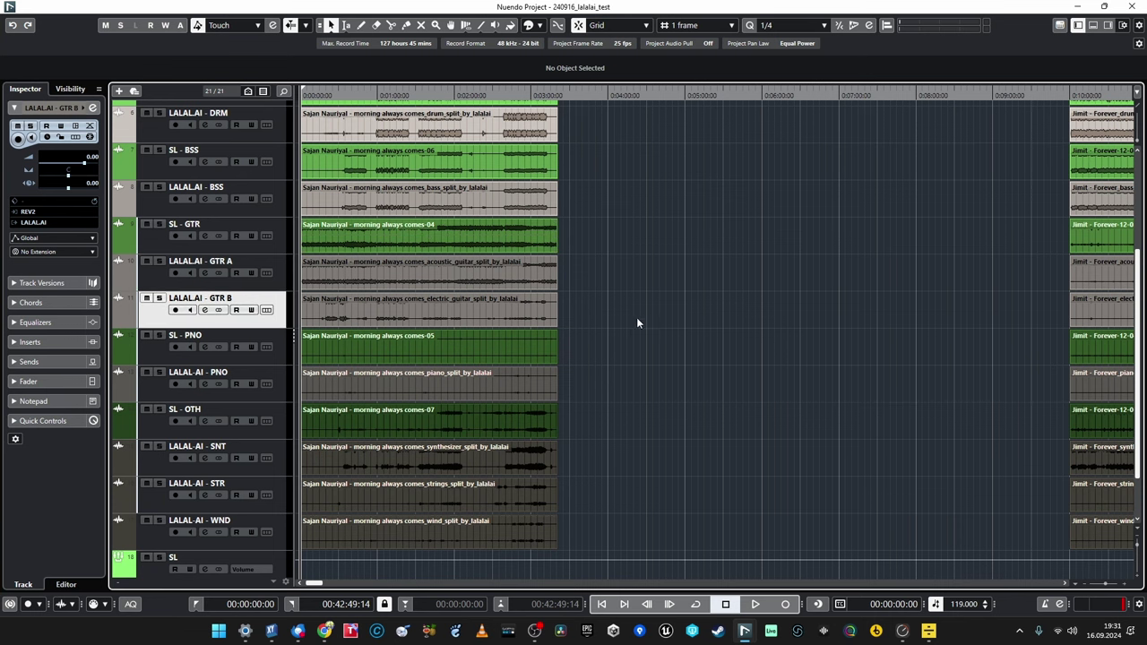
key(Down)
scroll(631, 332, down, 2)
key(Down)
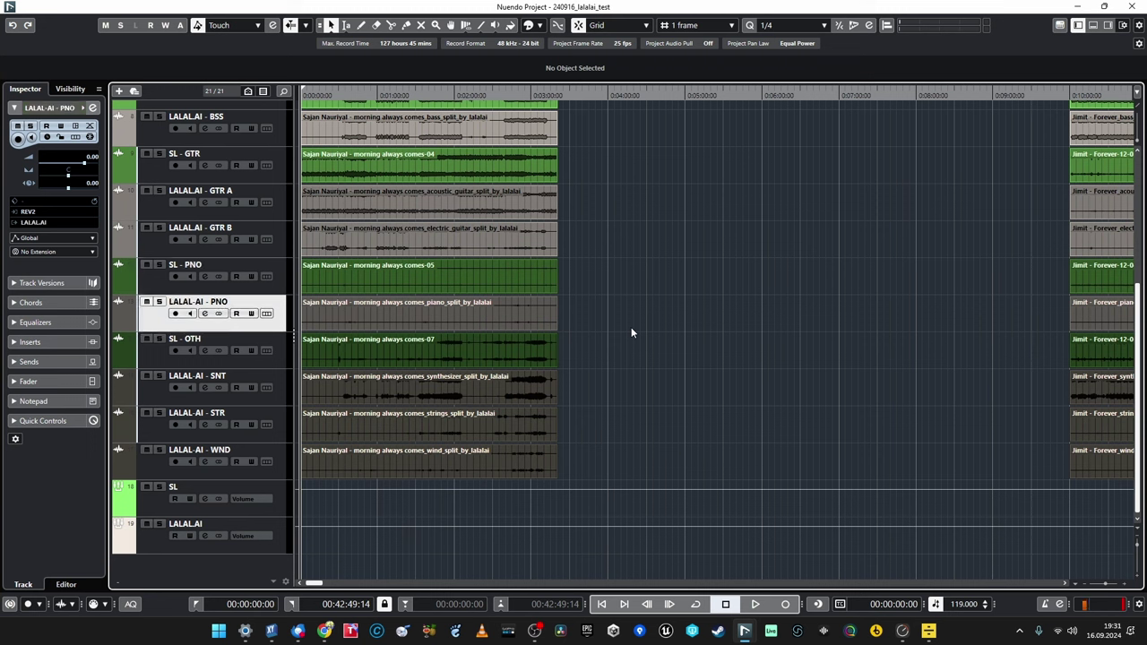
key(Down)
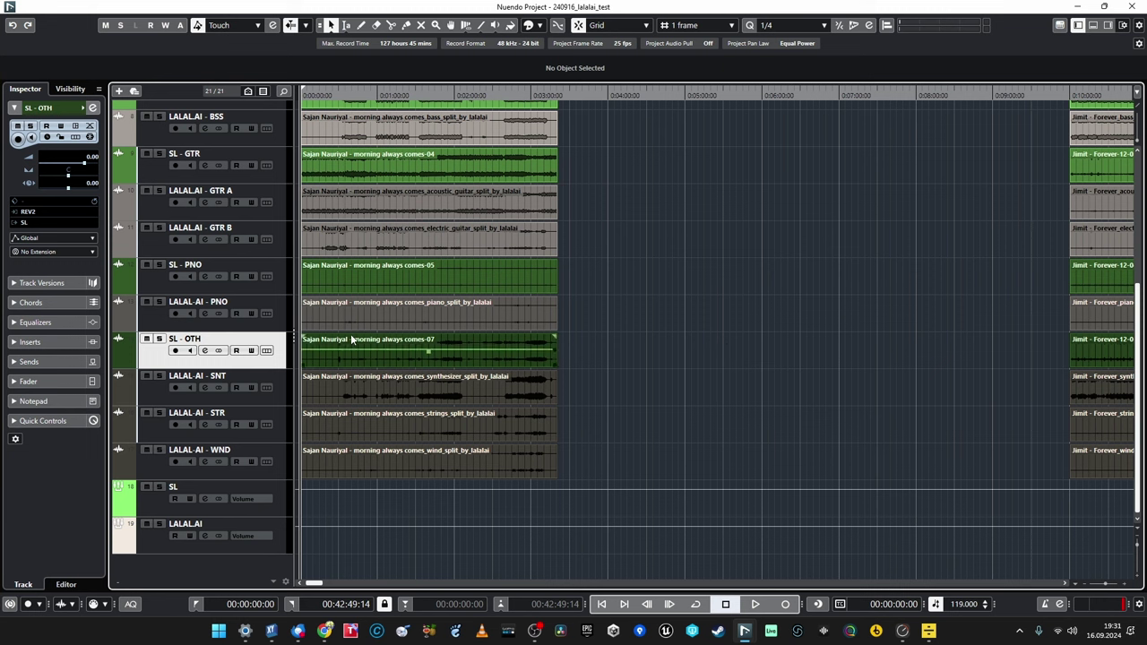
click(151, 394)
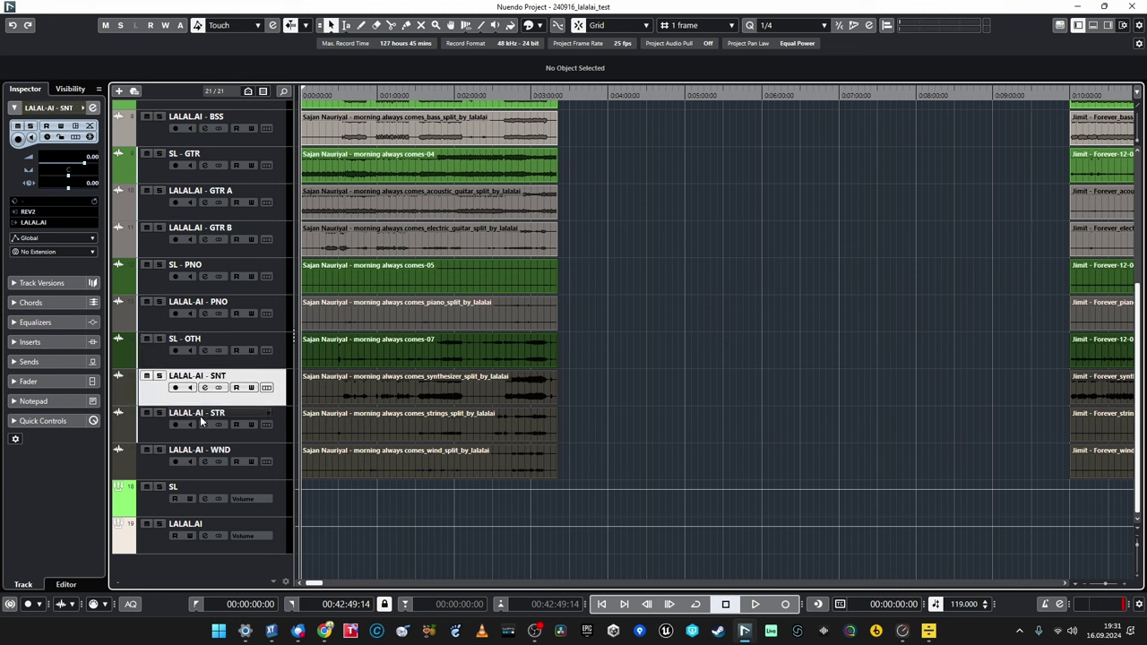
click(166, 427)
shift+click(158, 461)
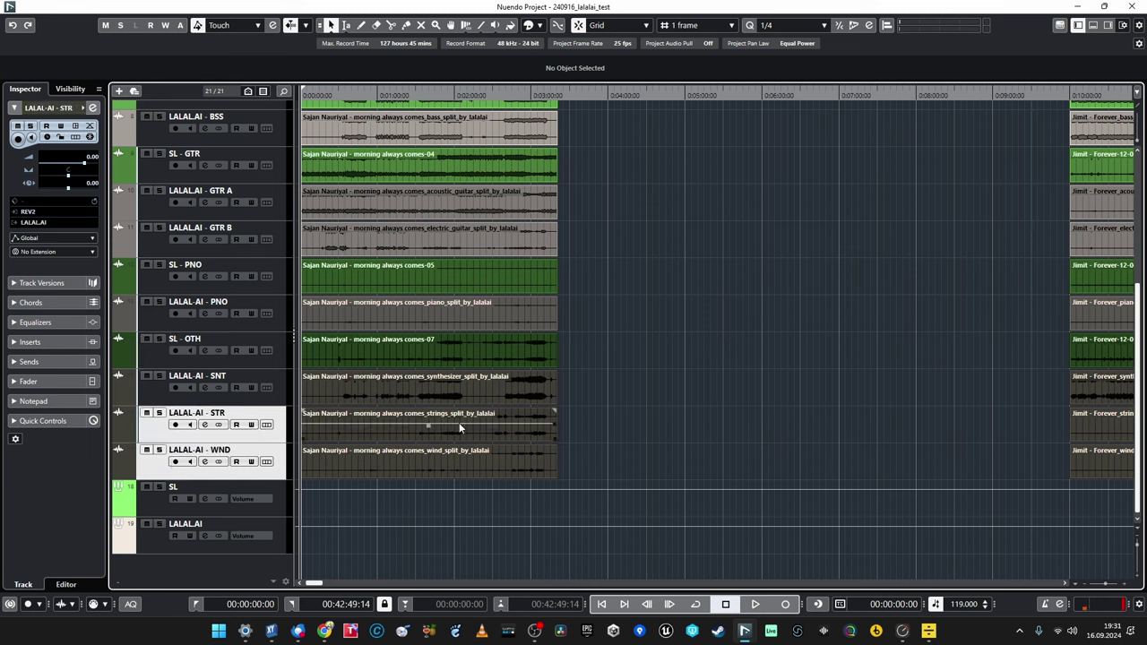
- Compare the waveforms of all "morning always comes" stems across the SL and LALAL.AI tracks
key(h)
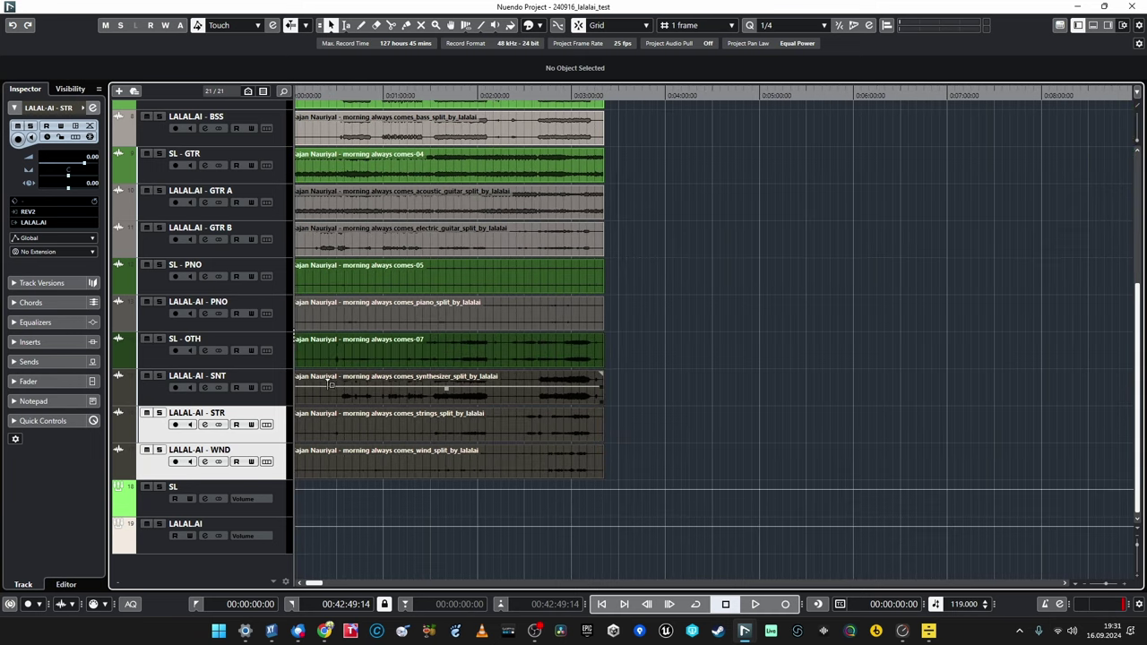
scroll(324, 378, up, 5)
key(h)
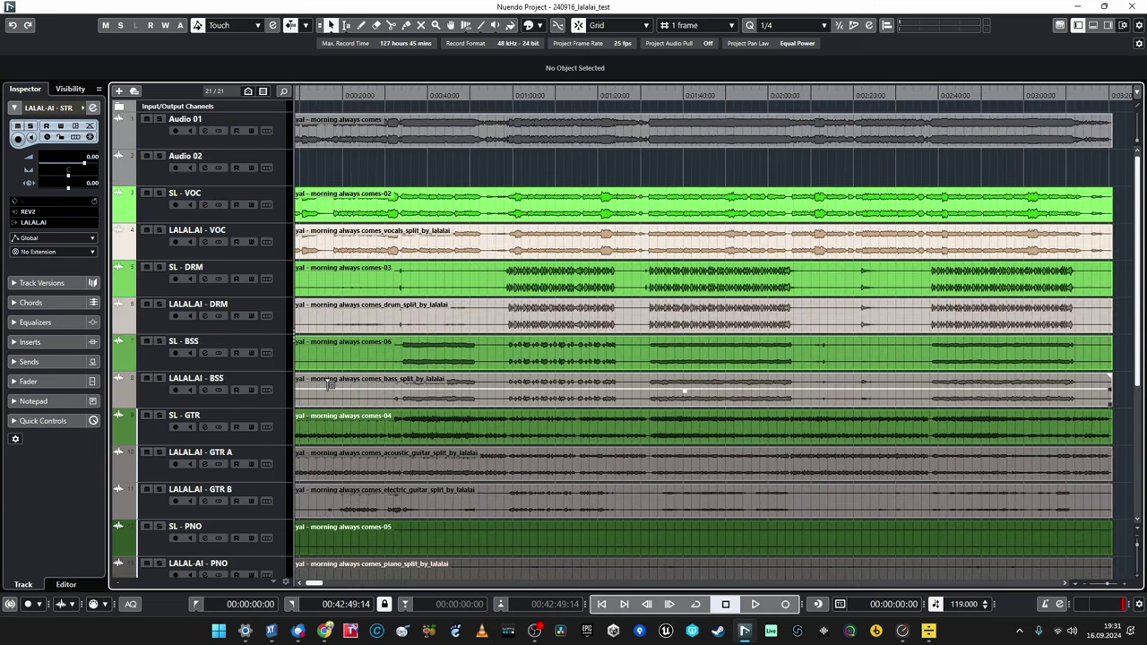
scroll(607, 298, down, 3)
scroll(596, 305, down, 3)
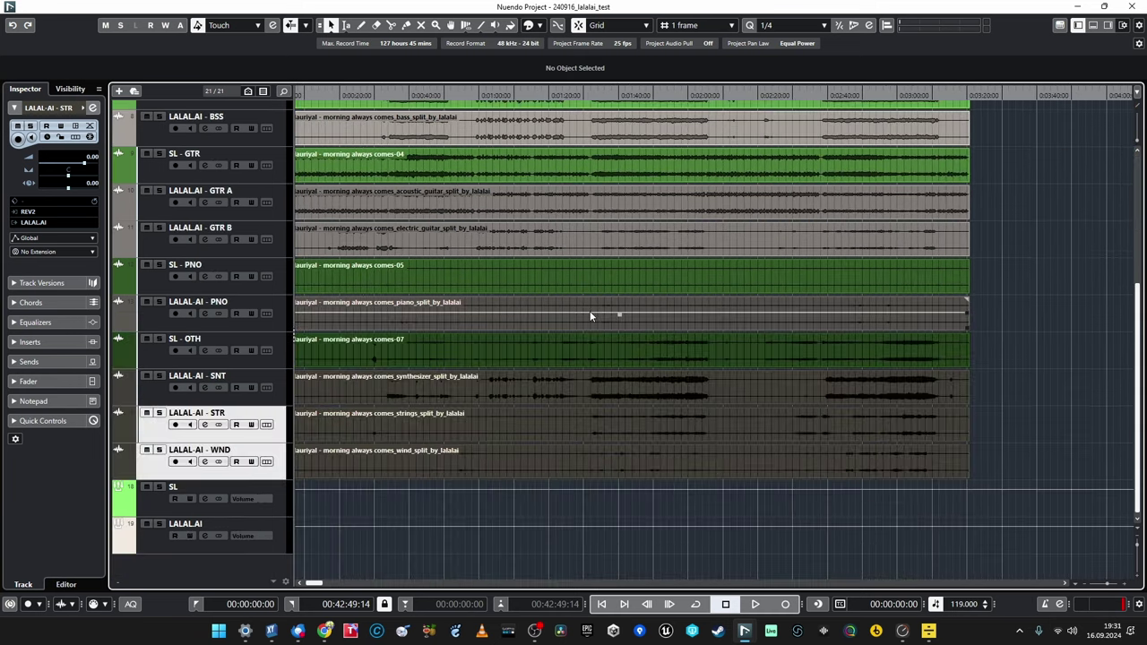
scroll(589, 311, up, 6)
scroll(589, 311, down, 6)
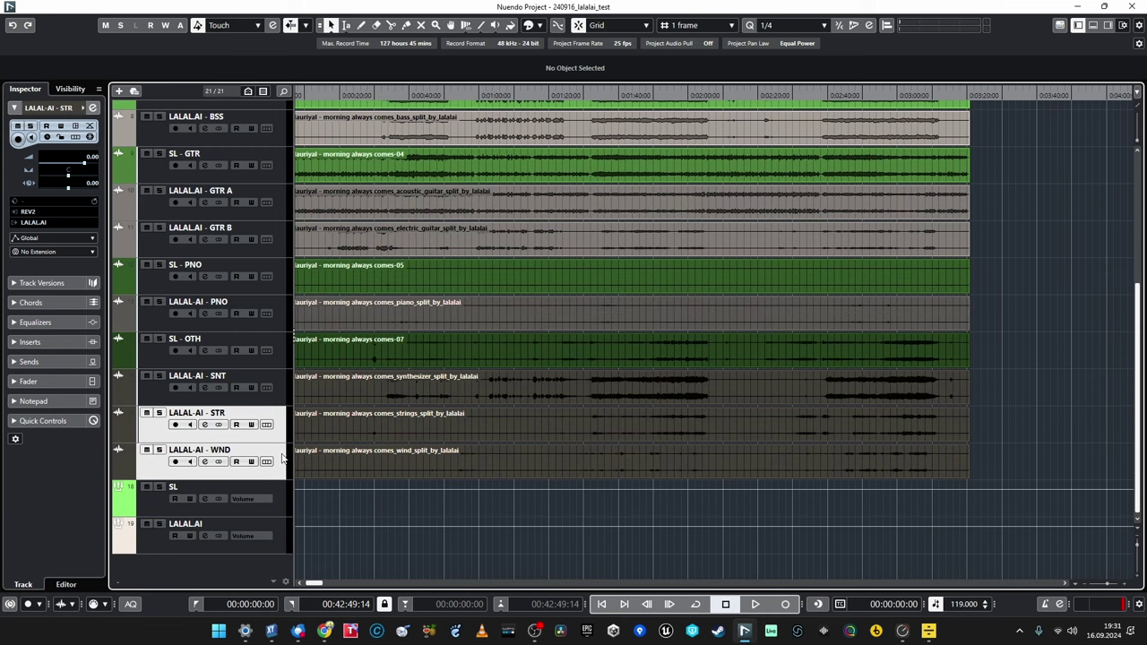
- Solo the SL and LALAL.AI group channels alternately to compare them, ending with LALAL.AI soloed
click(154, 504)
scroll(370, 398, up, 5)
scroll(370, 398, down, 5)
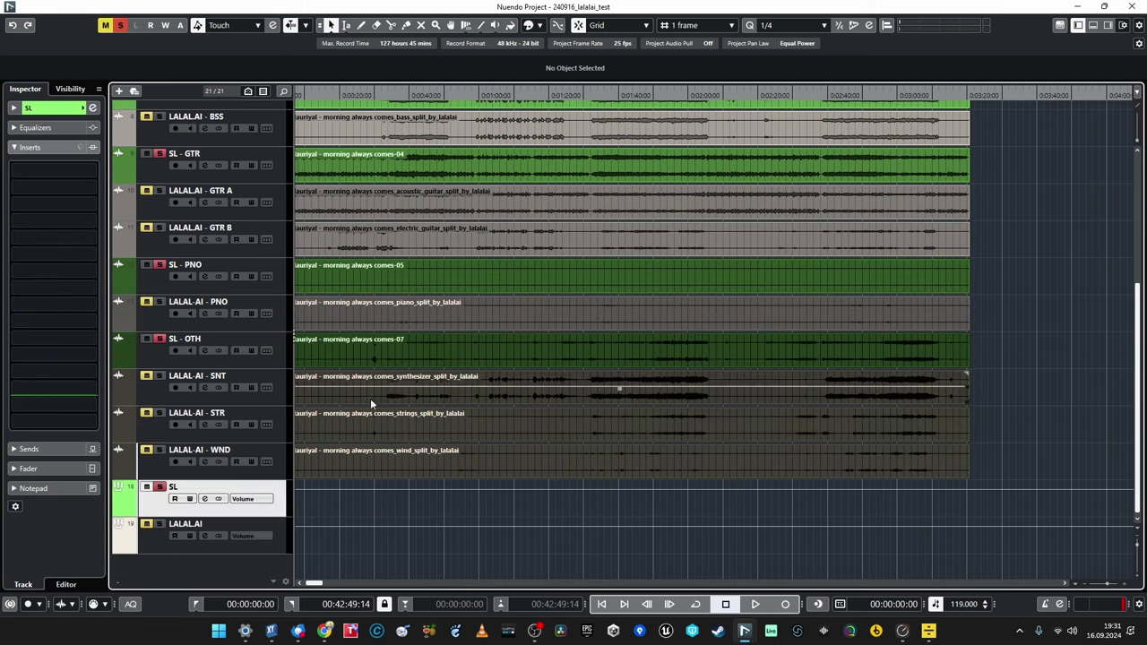
click(158, 534)
click(162, 500)
click(163, 533)
click(165, 500)
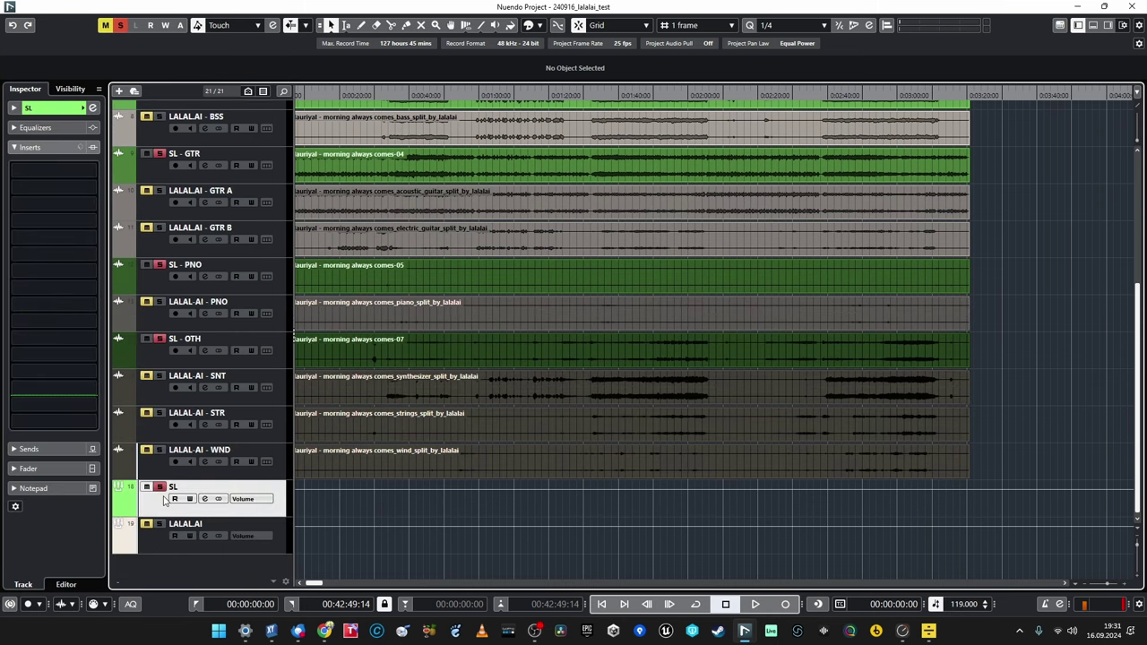
click(163, 534)
click(165, 502)
click(164, 535)
click(163, 500)
click(161, 534)
click(162, 499)
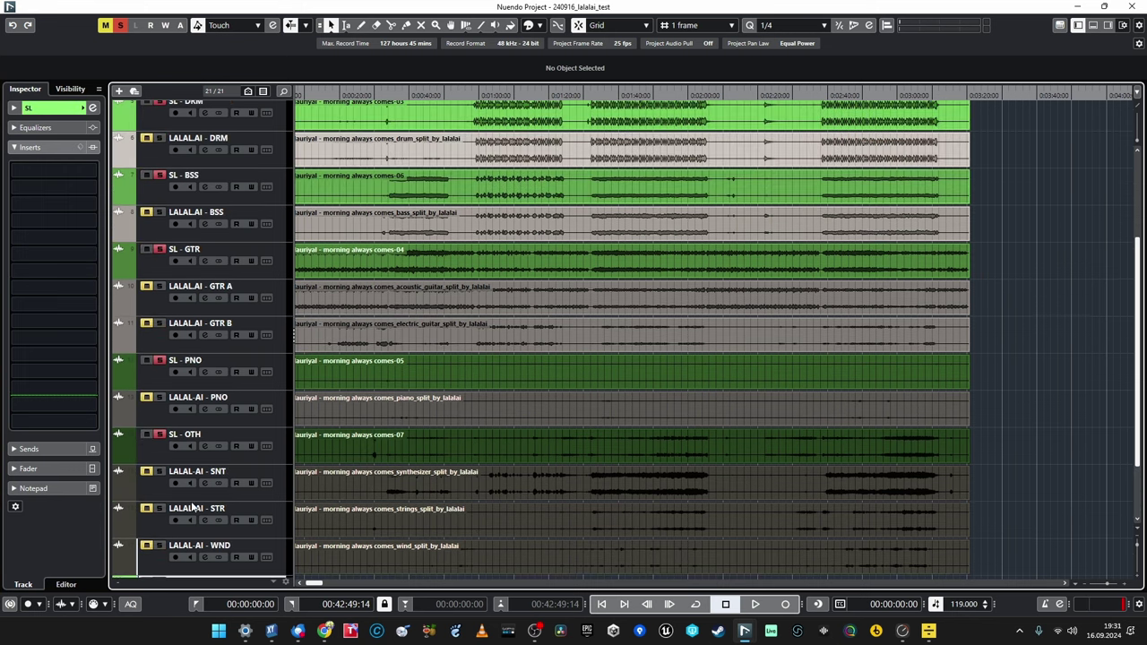
click(392, 536)
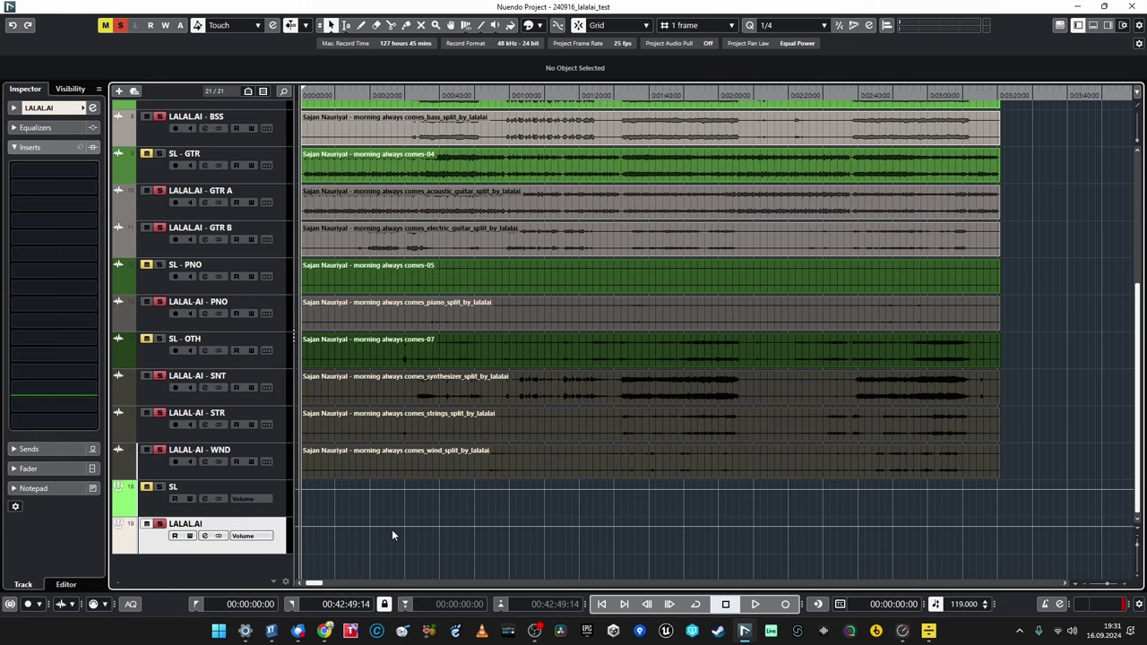
- Select all "morning always comes" clips, then single out the synthesizer clip on the LALAL-AI - SNT track
drag(1038, 466, 501, 103)
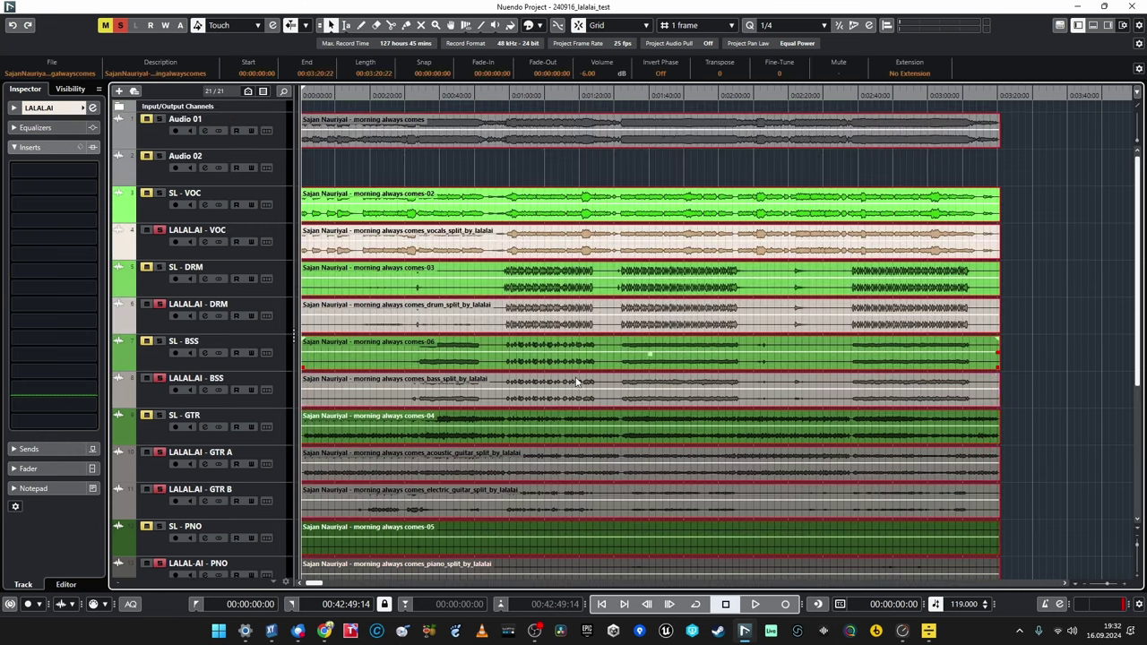
click(1003, 386)
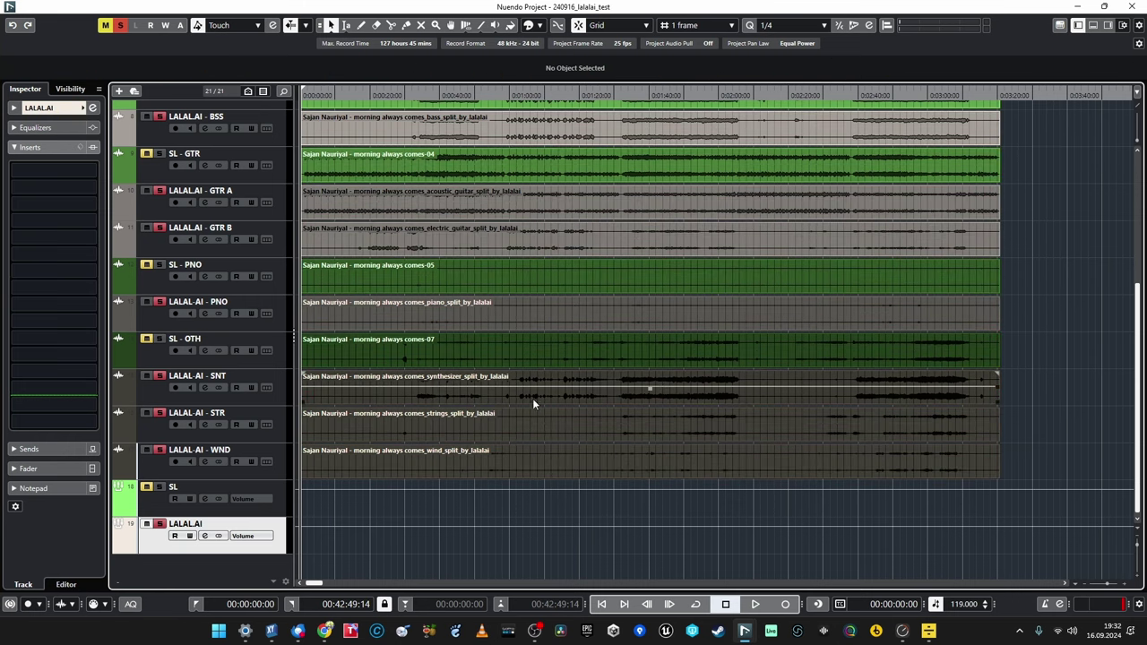
click(639, 390)
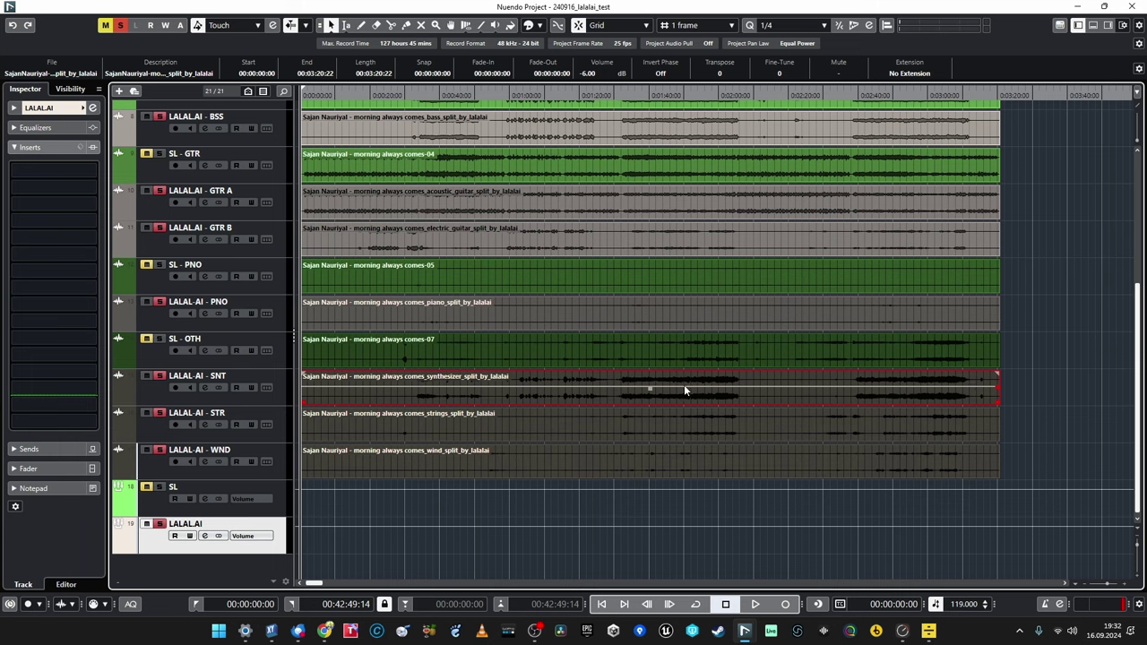
scroll(678, 358, up, 5)
scroll(682, 315, down, 5)
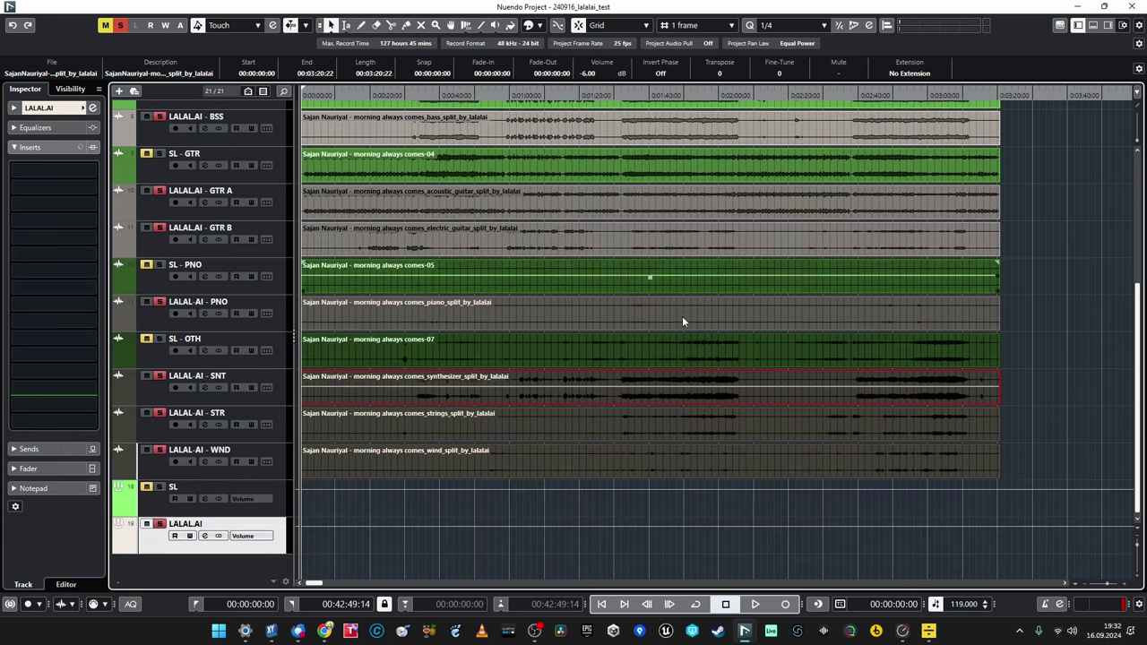
- Reselect the synthesizer clip on the LALAL-AI - SNT track and clear the selection
drag(1059, 392, 513, 388)
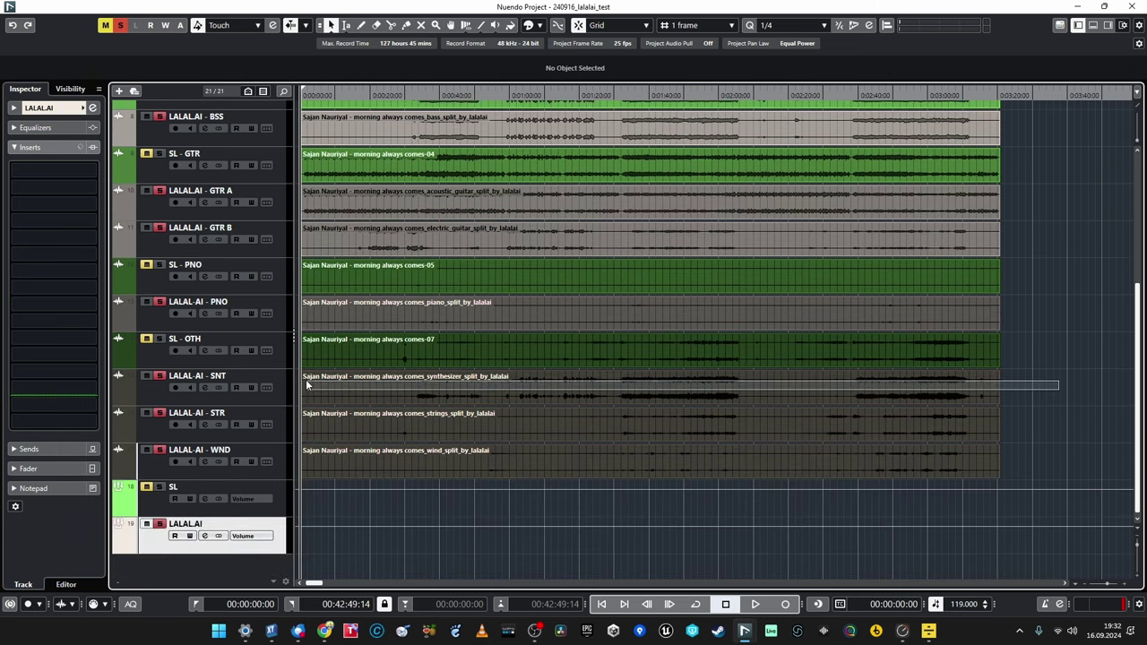
drag(306, 379, 305, 379)
drag(1030, 383, 268, 389)
click(1026, 392)
drag(398, 394, 397, 395)
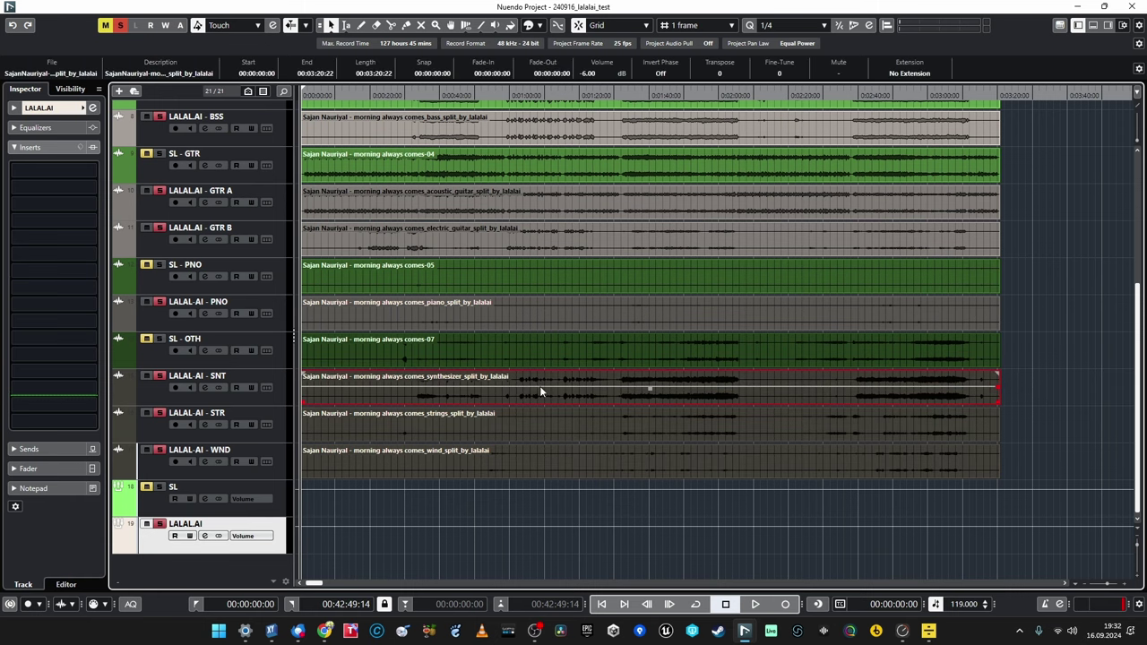
click(1065, 383)
key(ctrl+a)
scroll(1052, 473, up, 5)
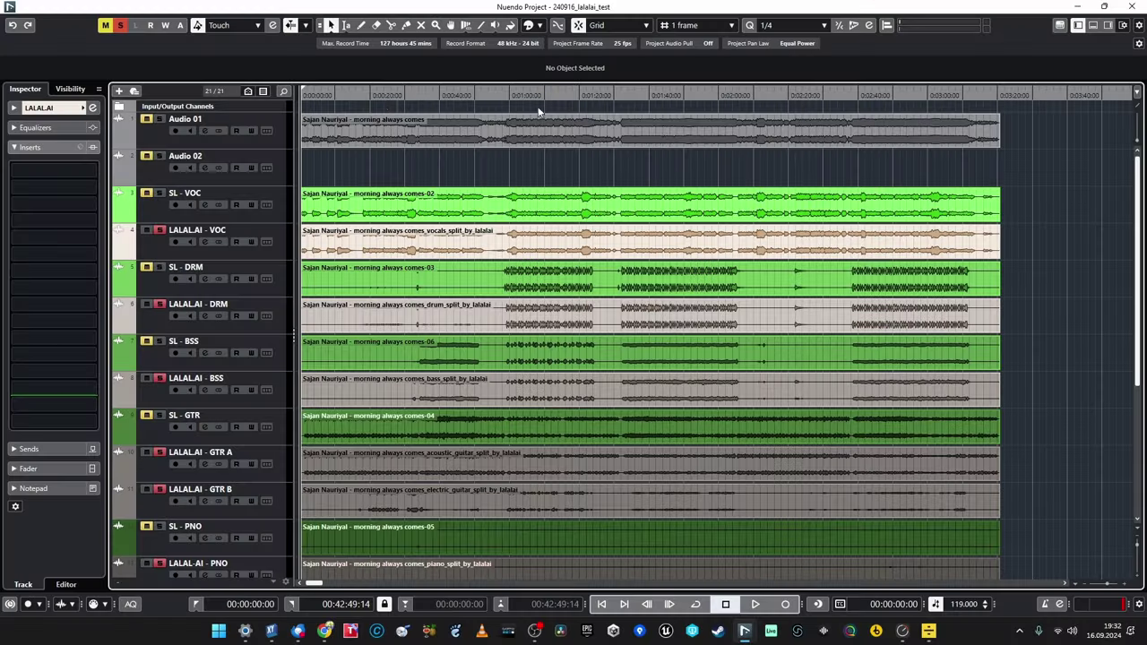
- Place the playback cursor at 00:01:31:20, solo the Audio 01 track and play the original mix from there
drag(612, 93, 614, 143)
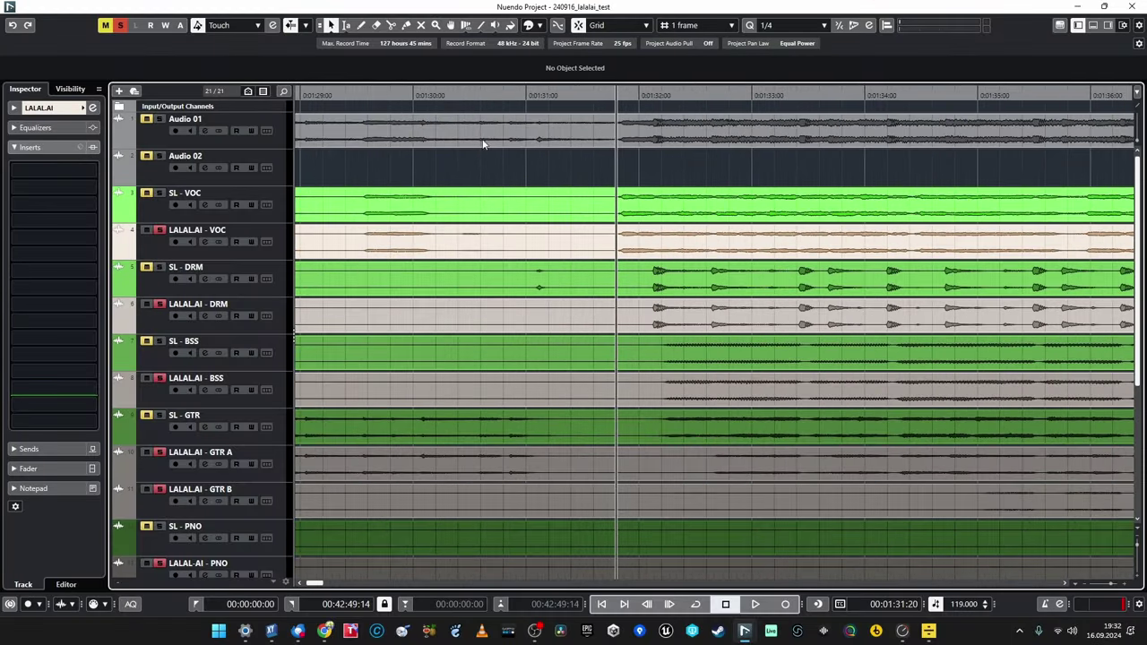
click(178, 132)
key(g)
key(g)
key(g)
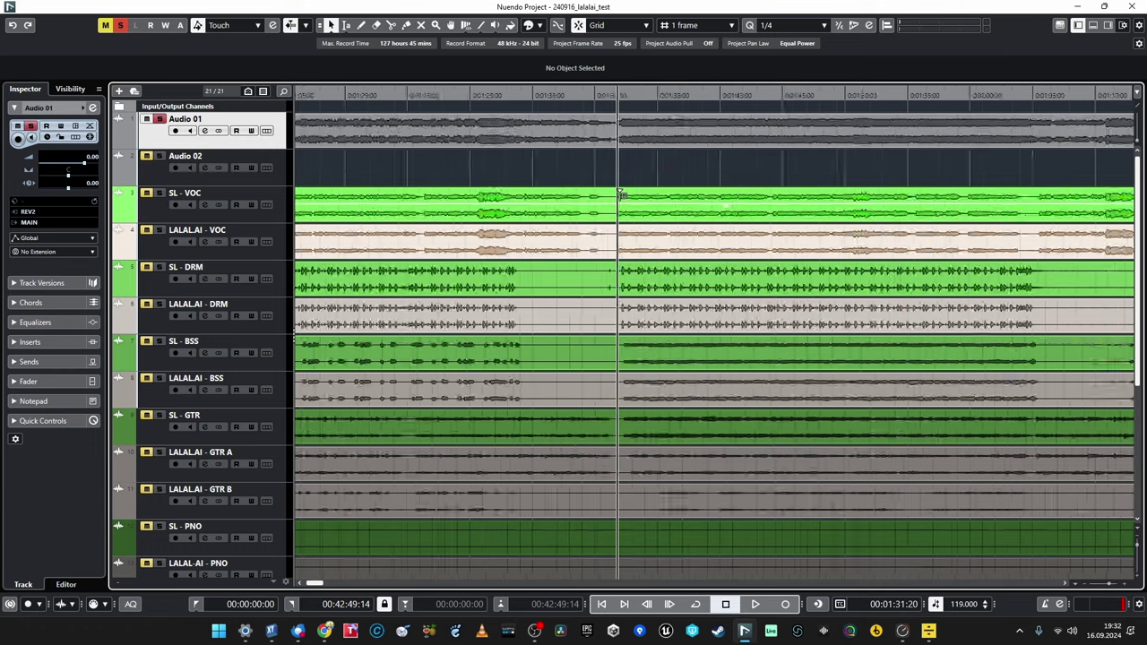
key(space)
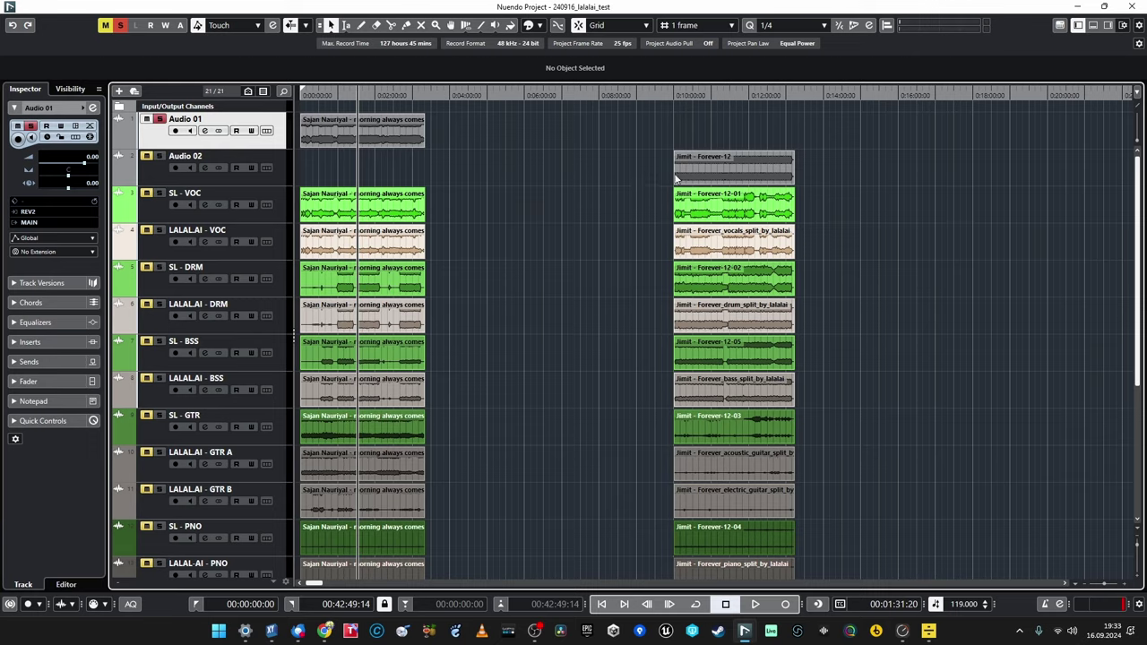
- Check the Forever clip on Audio 02 and clear its selection
click(770, 167)
click(844, 160)
scroll(335, 154, up, 4)
- Solo the SL - VOC track and check the stems around the playback cursor at 00:01:31:20
click(187, 212)
scroll(397, 213, up, 2)
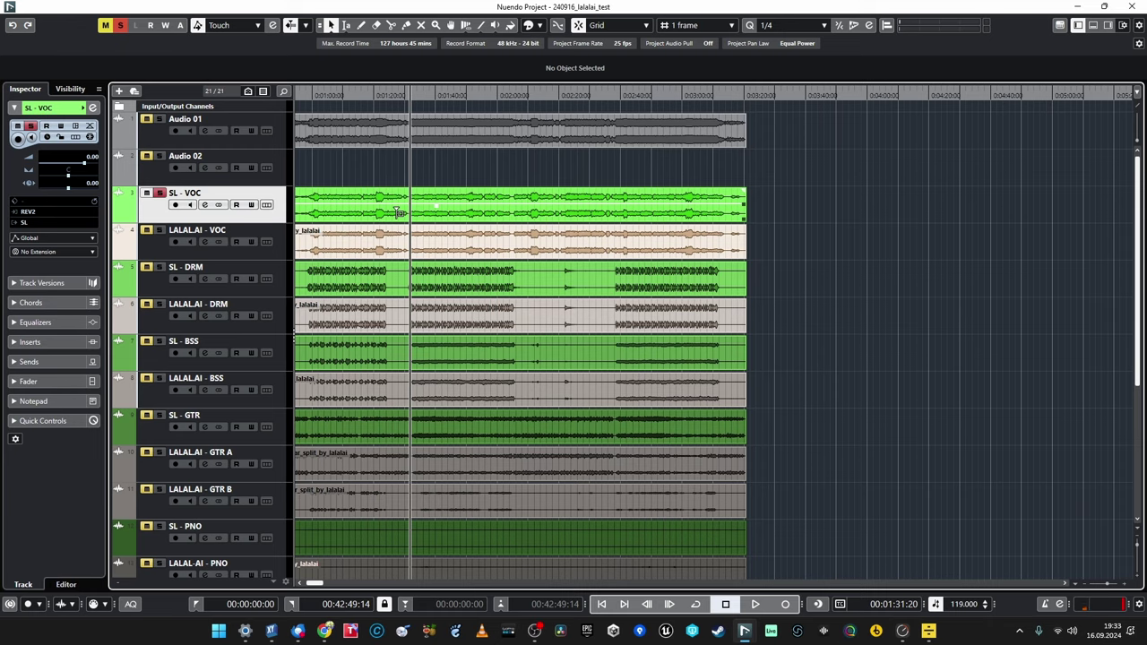
key(h)
scroll(770, 219, left, 2)
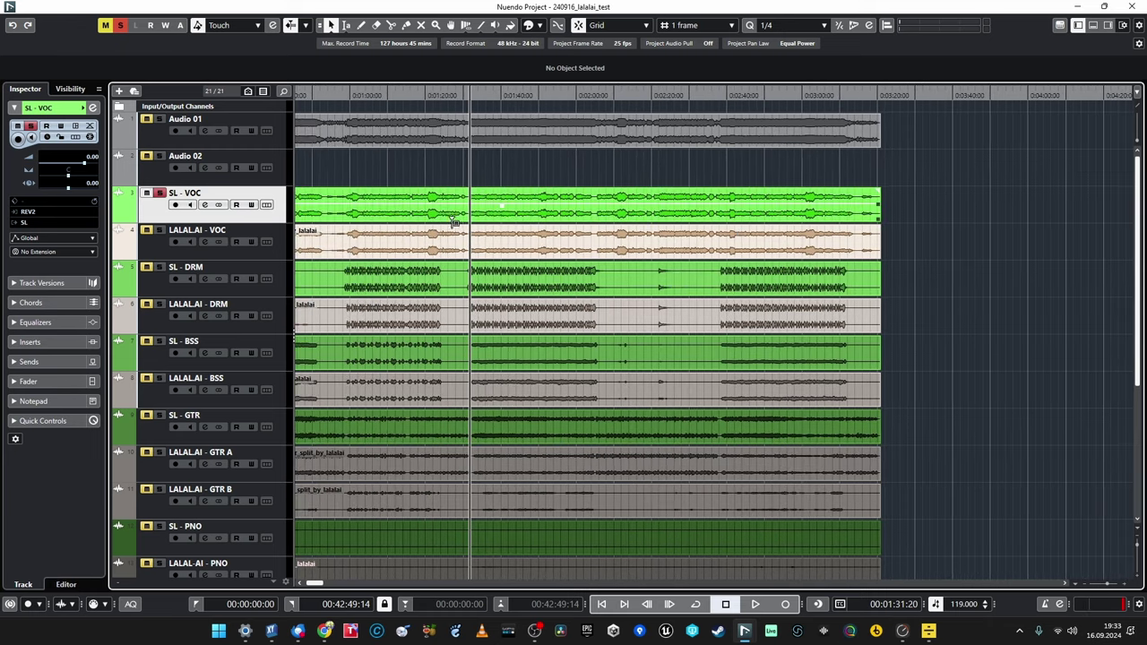
scroll(457, 221, up, 2)
scroll(466, 223, down, 5)
scroll(471, 222, up, 5)
scroll(475, 224, down, 5)
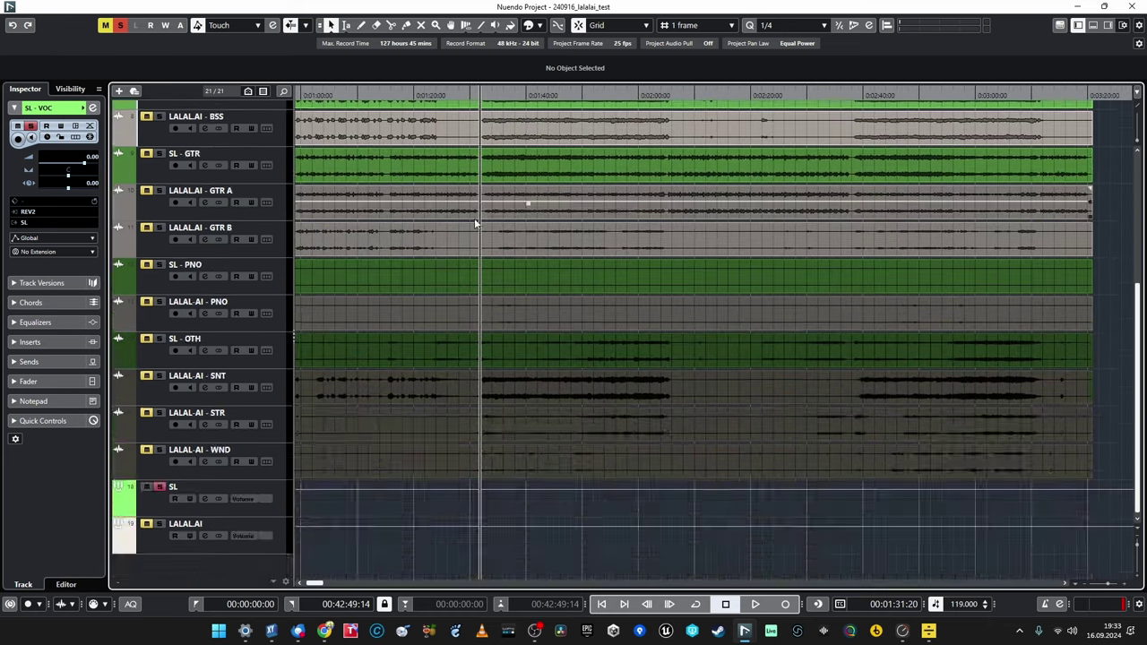
scroll(475, 223, up, 7)
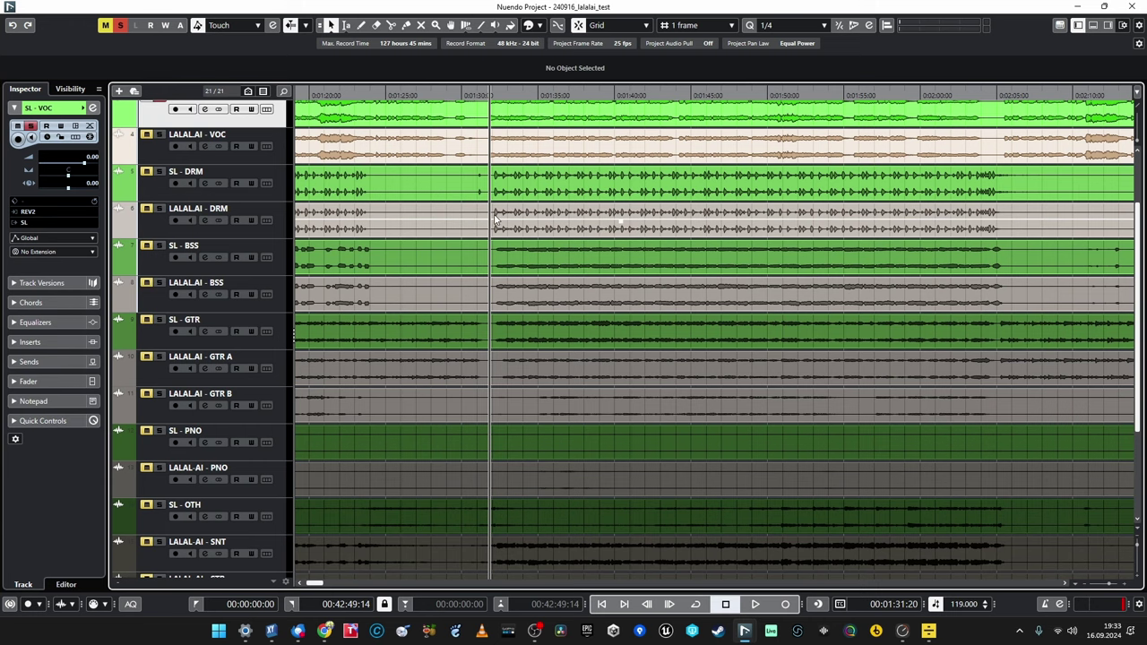
scroll(494, 219, up, 3)
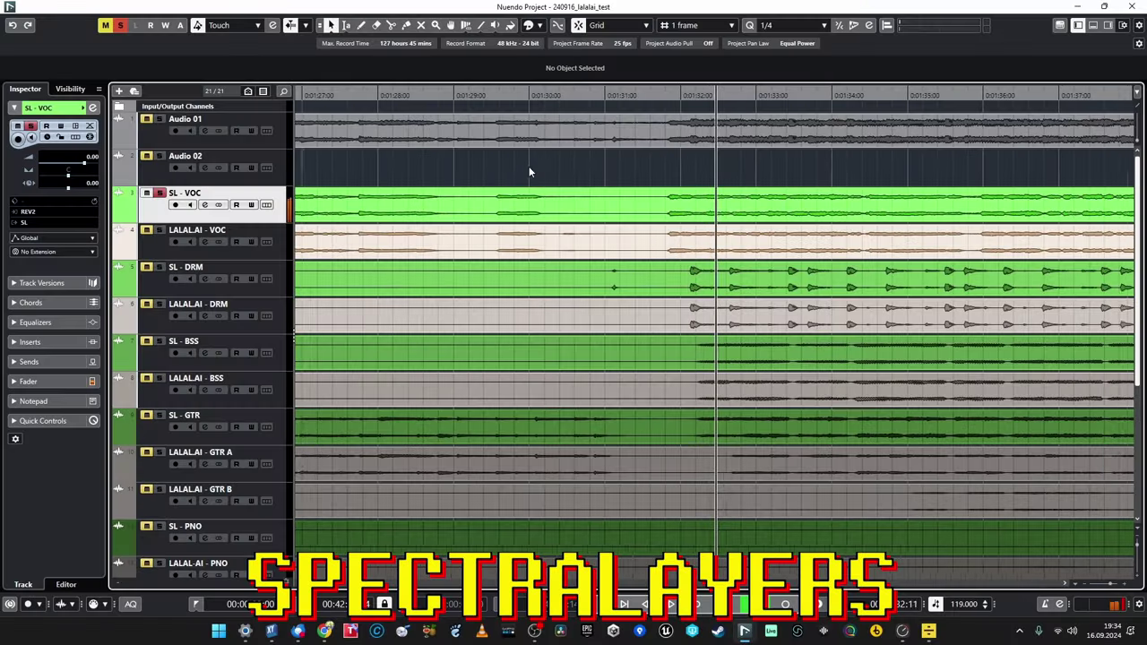
- Compare the vocal stems during playback by switching the solo between the LALAL.AI - VOC and SL - VOC tracks
key(g)
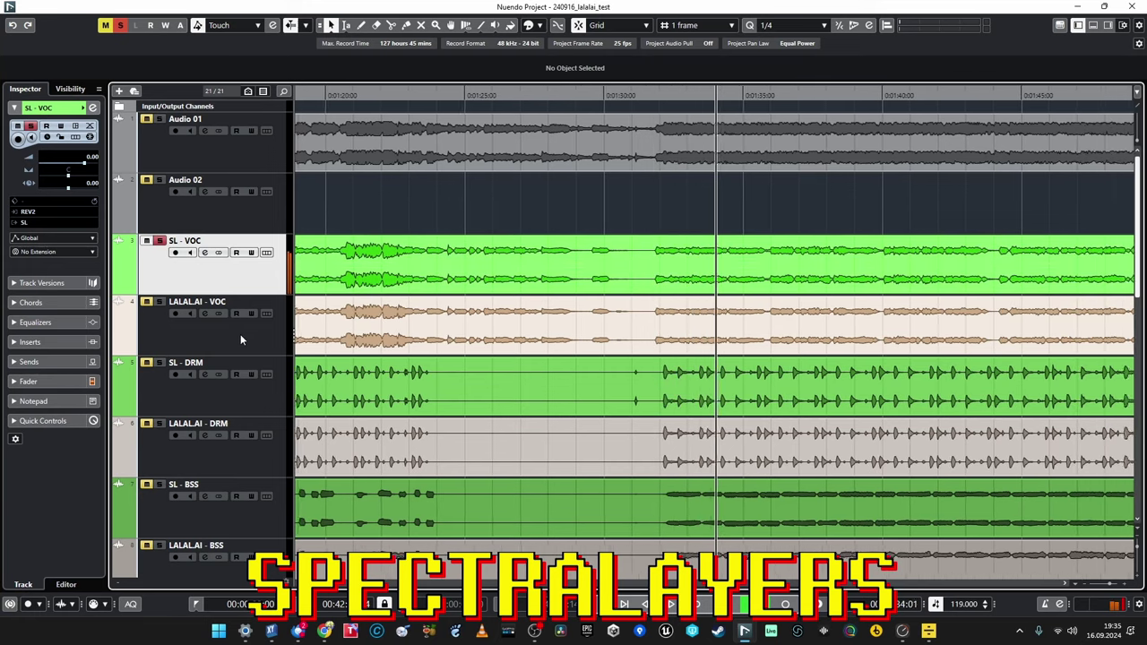
click(240, 334)
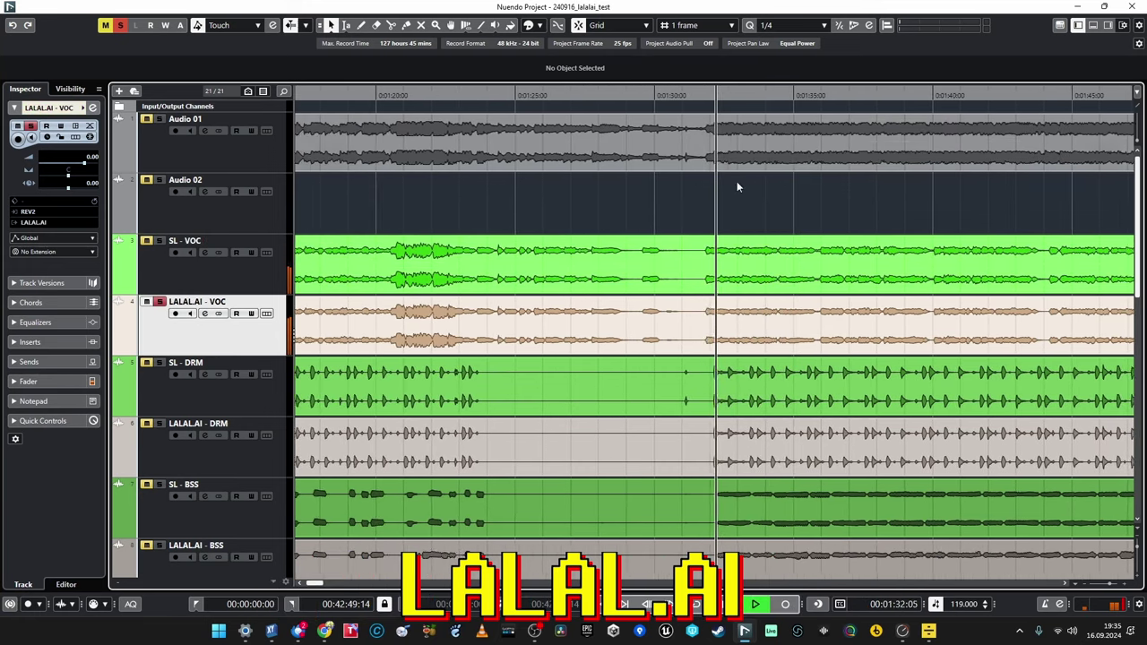
click(770, 96)
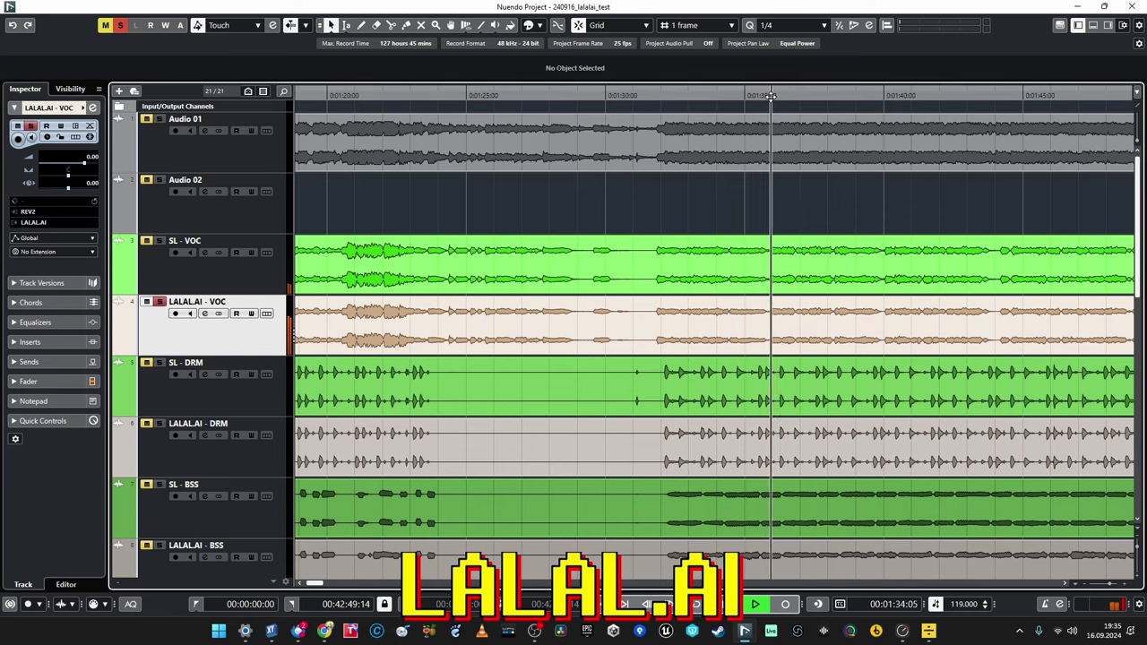
click(152, 273)
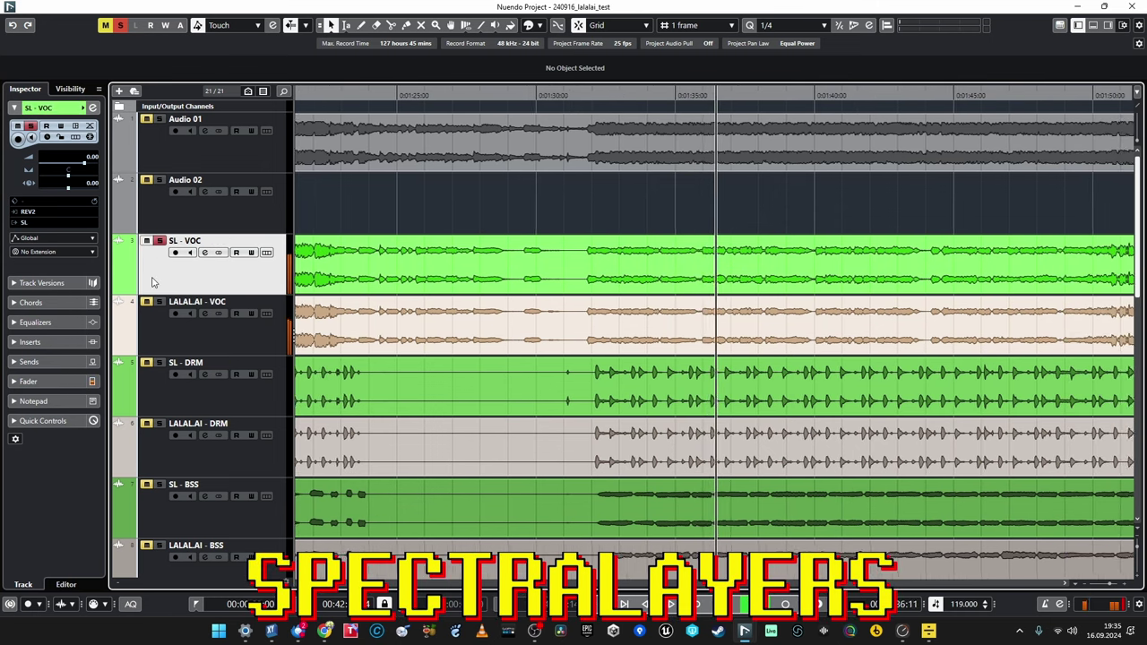
click(218, 334)
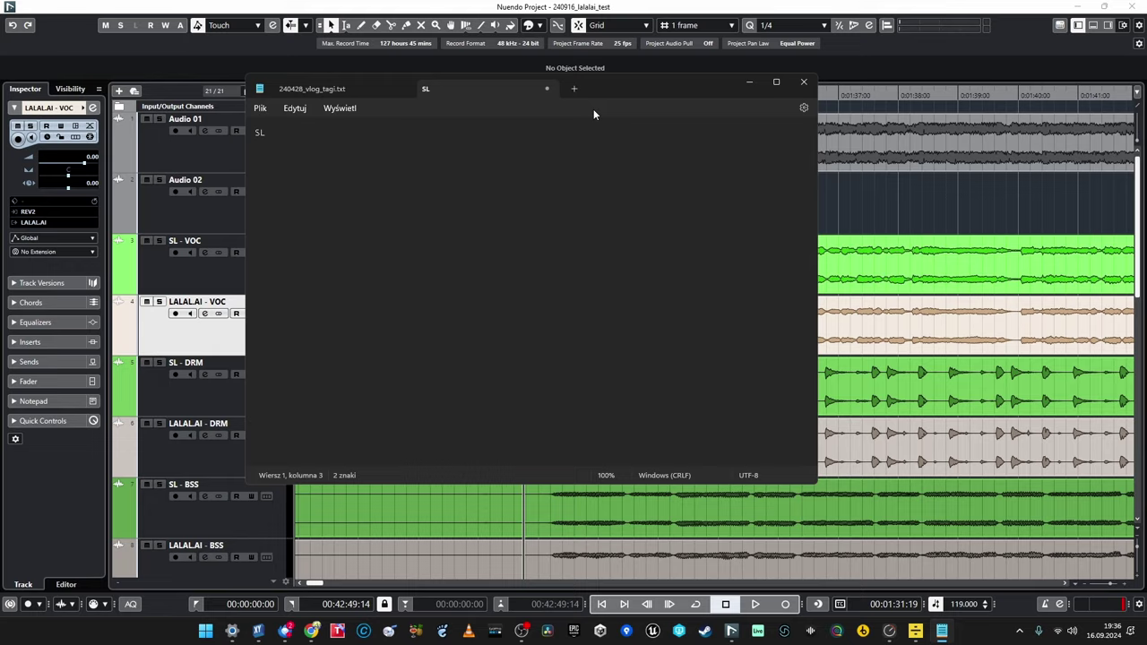
- In the Notepad note, add the label LALAL next to SL, separated by a tab
text(LALA)
text(L)
key(ctrl+Left)
key(Tab)
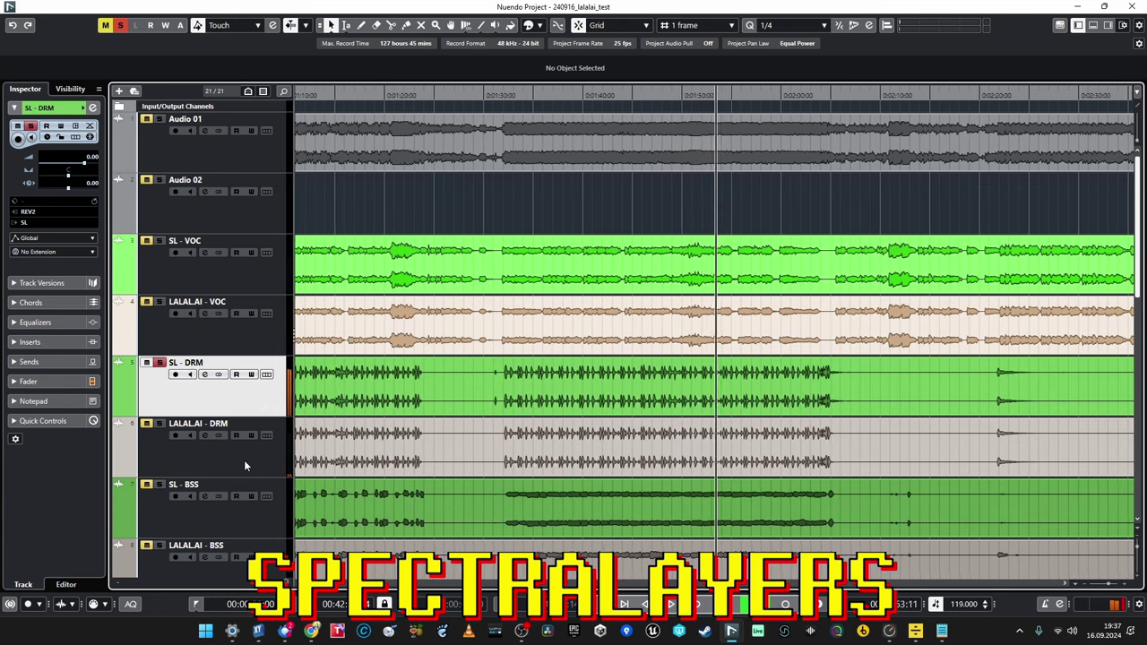
- Compare the drum stems during playback by switching the solo between the LALAL.AI - DRM and SL - DRM tracks
click(244, 459)
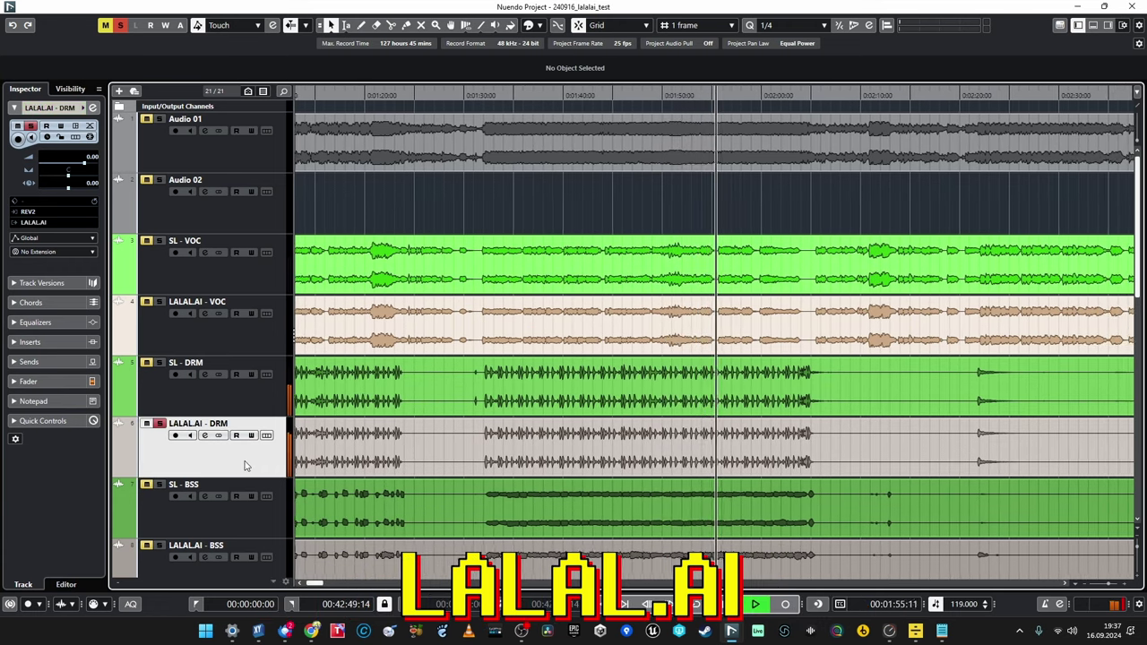
click(188, 365)
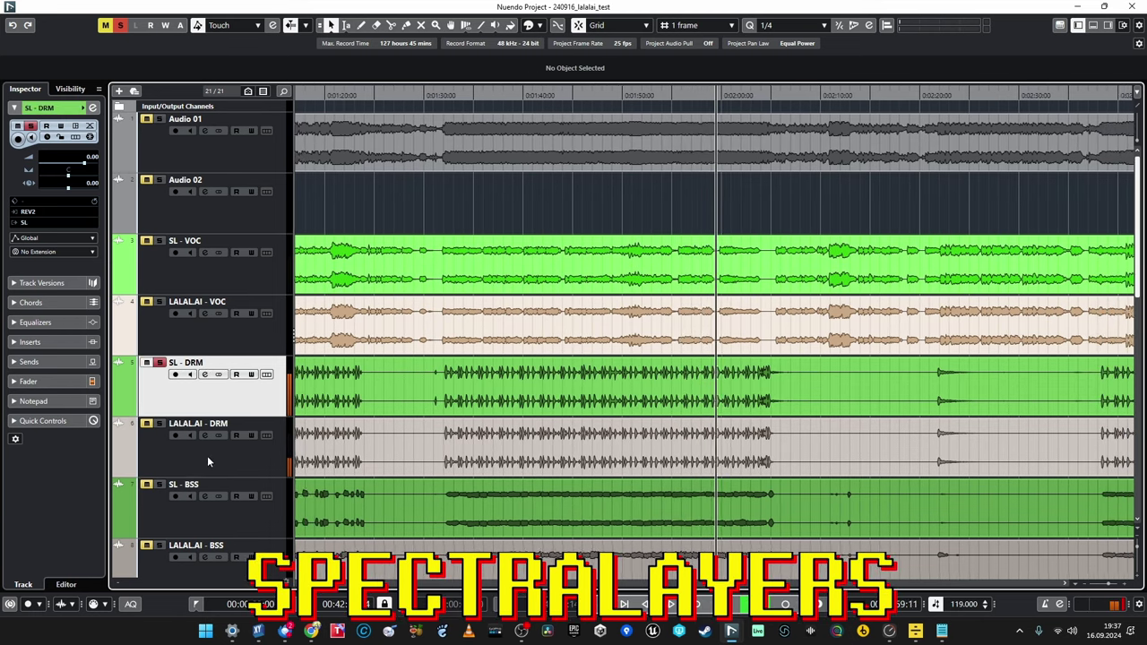
click(207, 460)
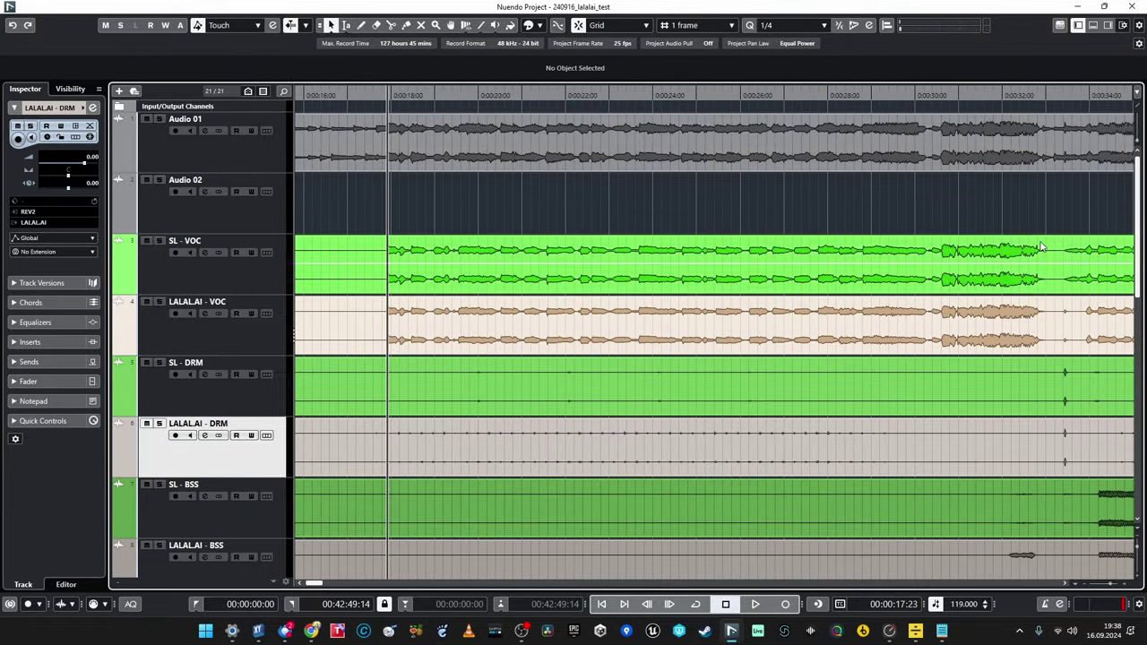
- Magnify the waveform height to inspect the quiet drum stems after 00:00:17:23, and restore the normal waveform height
drag(1138, 145, 1136, 139)
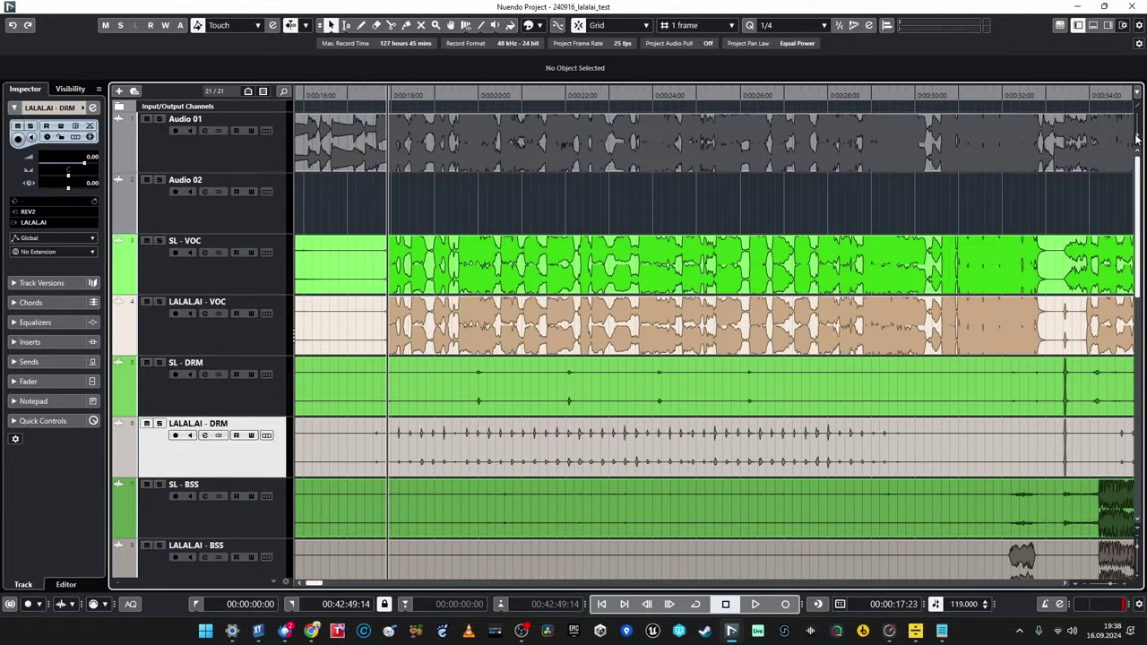
drag(1136, 139, 1136, 156)
- Play the soloed LALAL.AI - DRM track from 00:00:17:23, switching the solo to SL - DRM and back for comparison
key(h)
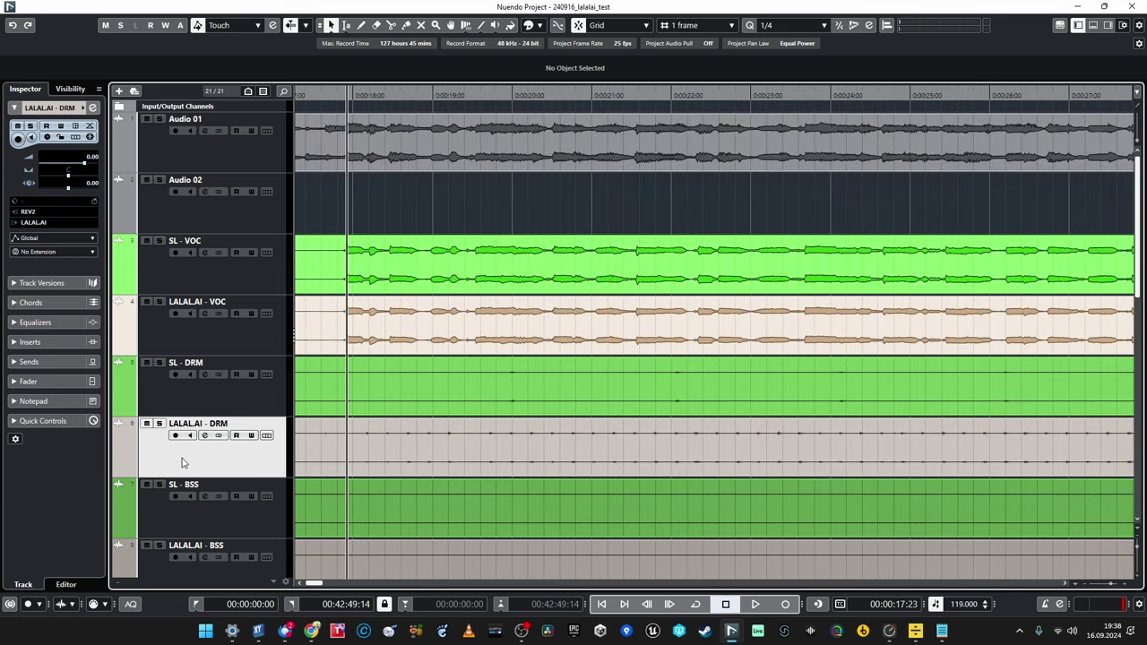
key(h)
key(s)
key(space)
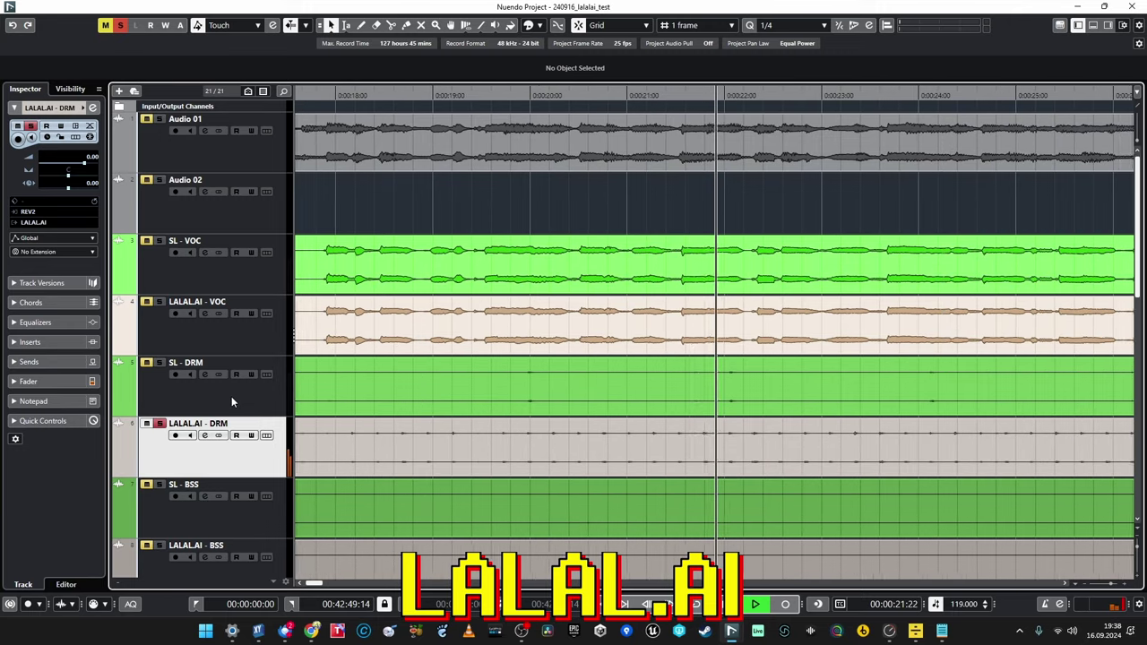
click(231, 396)
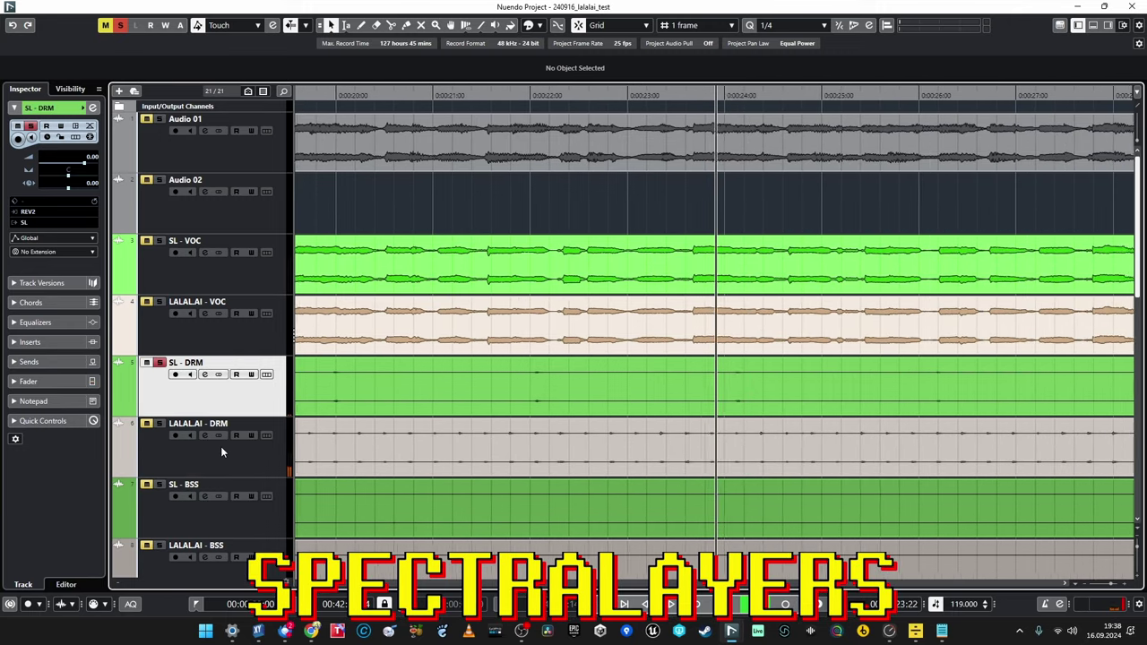
click(221, 446)
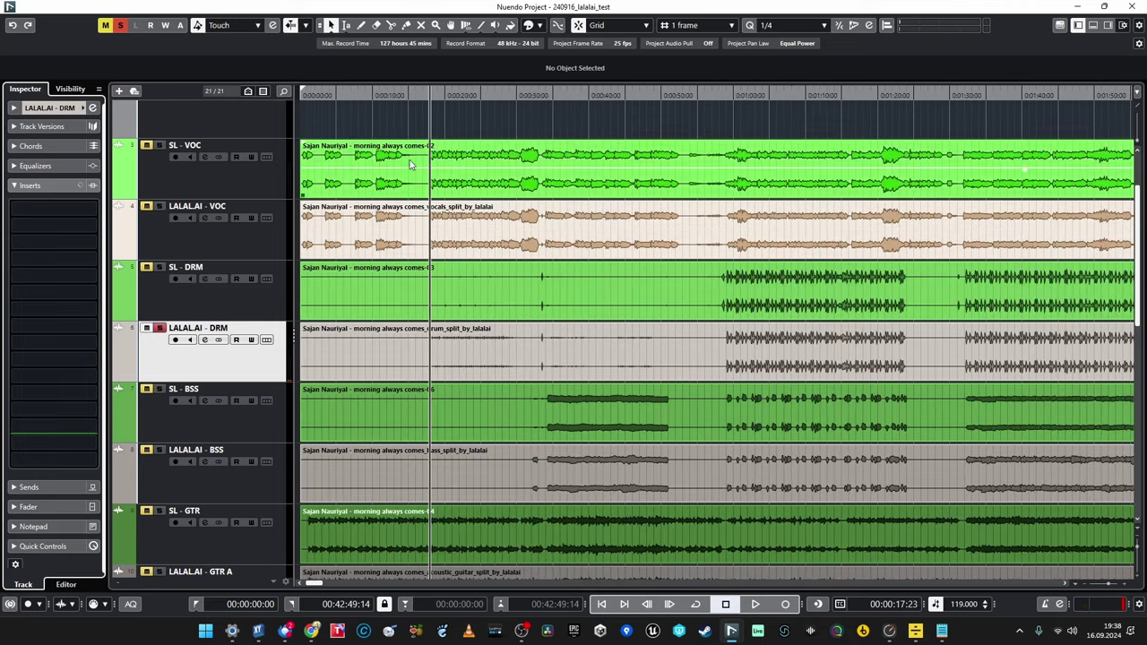
- Solo the Audio 01 track, place the playback cursor at 00:00:17:21, play the original mix from there and stop it
scroll(313, 161, up, 3)
click(221, 131)
scroll(444, 197, up, 5)
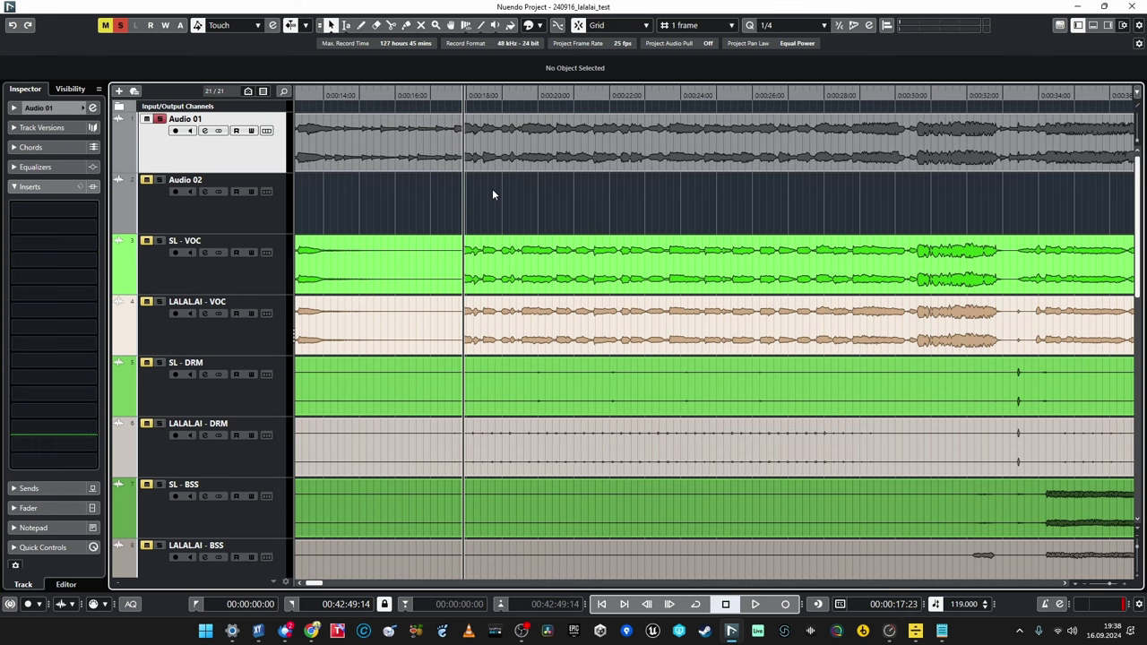
drag(460, 94, 459, 115)
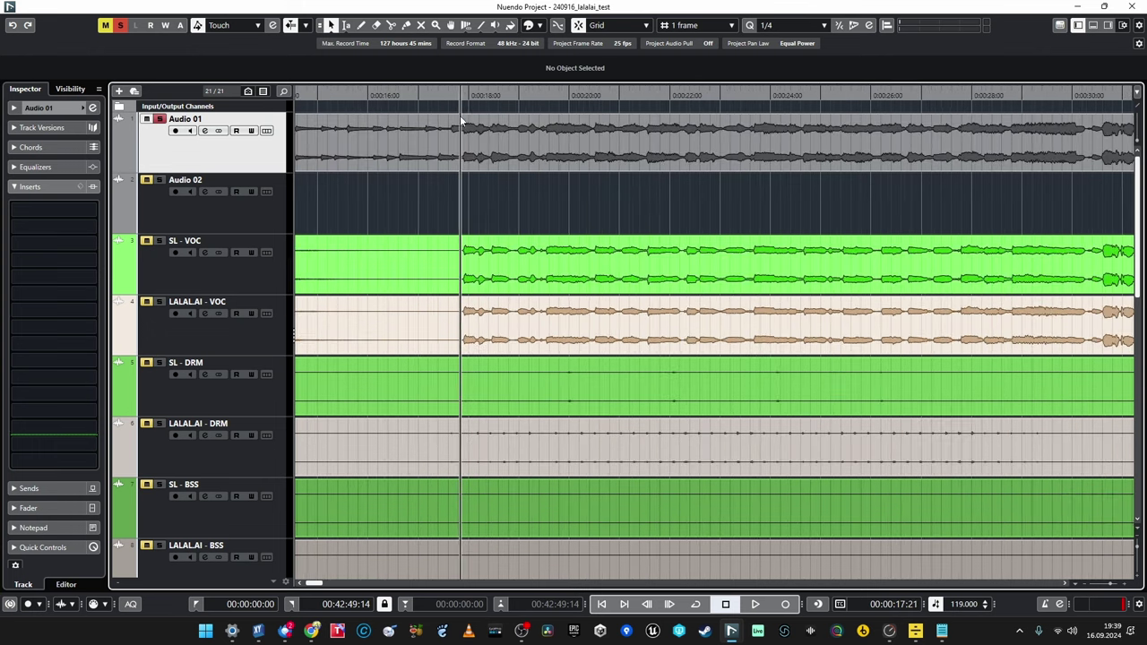
ctrl+scroll(480, 192, down, 4)
key(space)
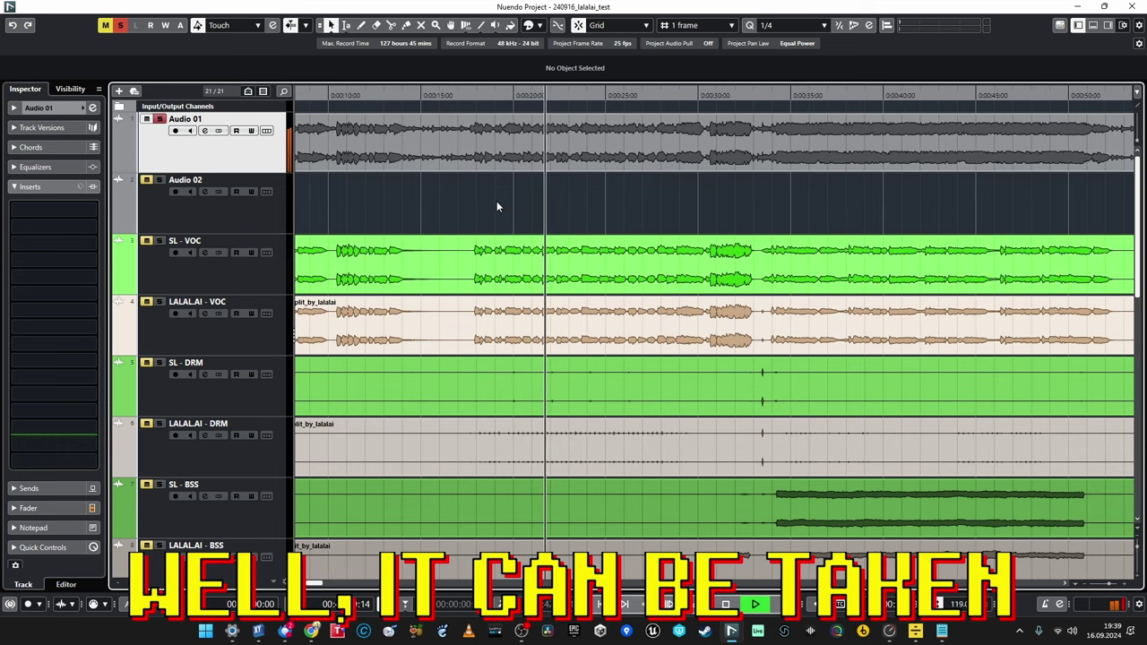
scroll(497, 201, left, 5)
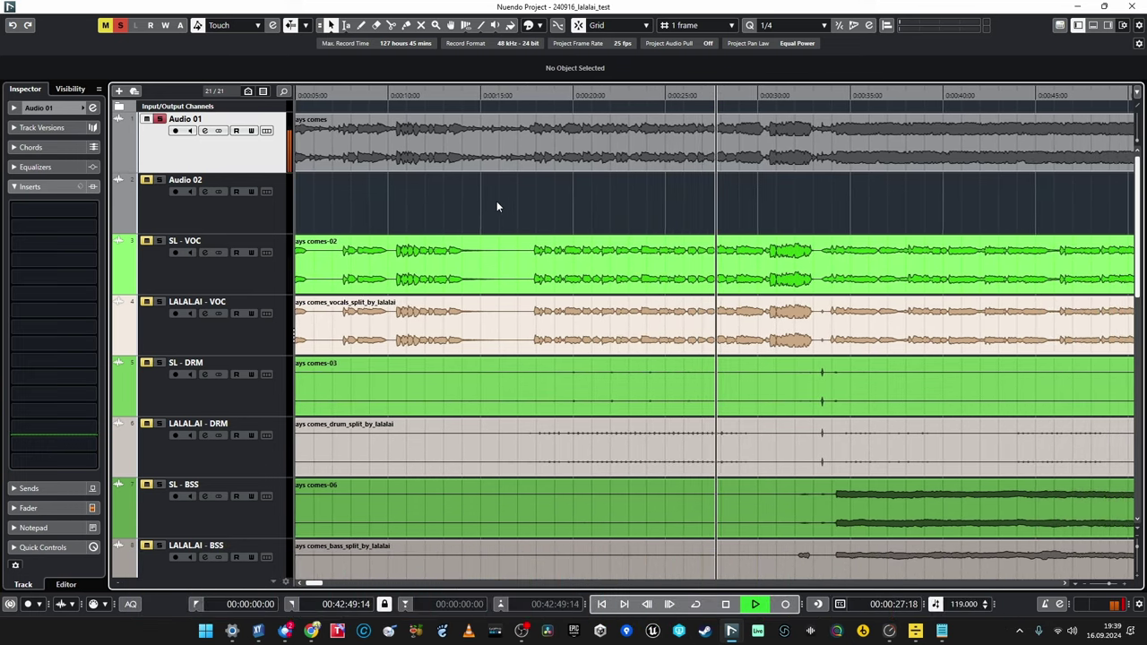
key(space)
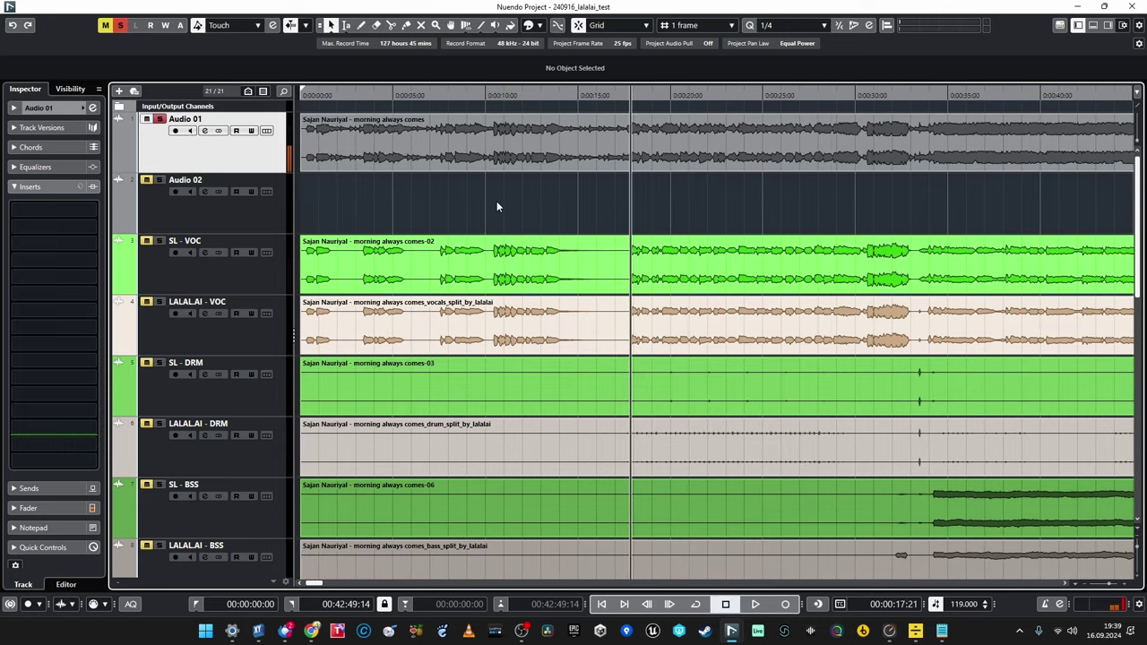